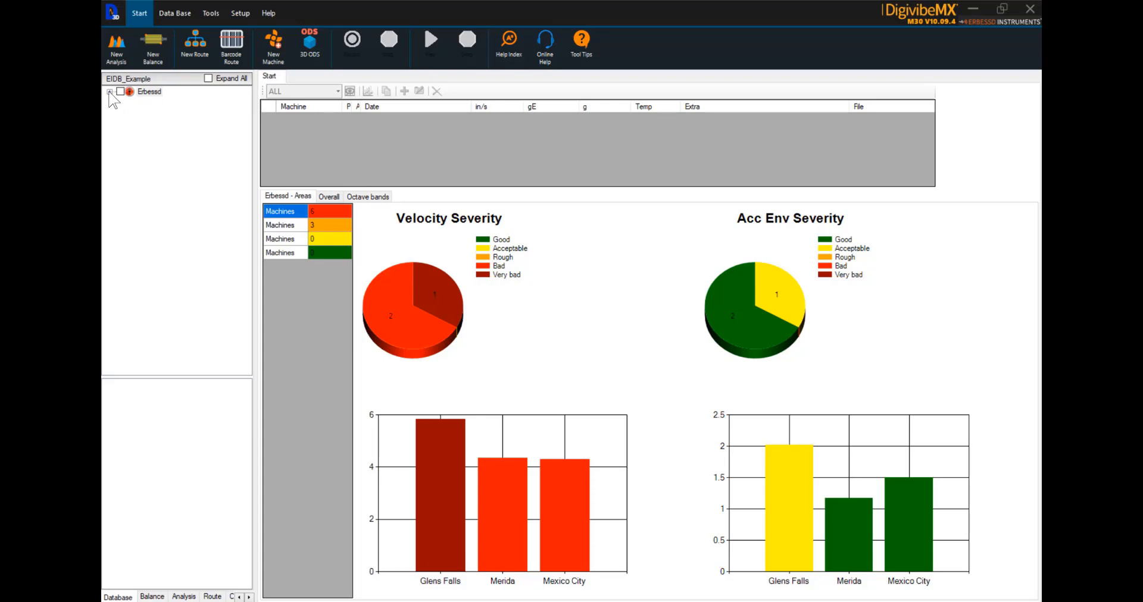
Step: Expand the Erbessd company and its Glens Falls, Merida and Mexico City areas to show their machines
{"action": "left_click", "coordinate": [109, 92]}
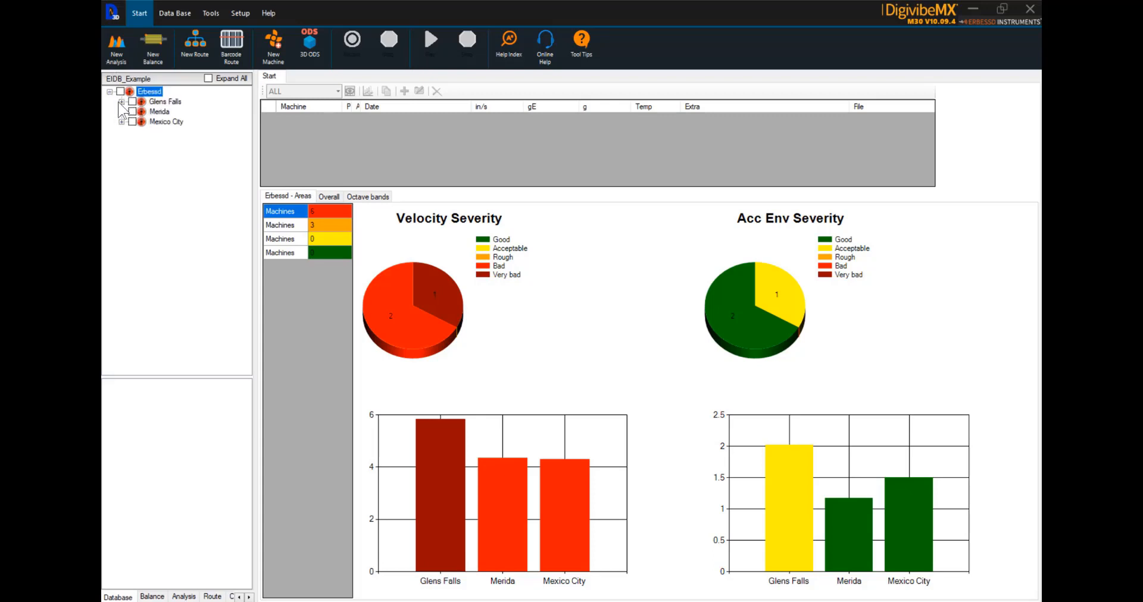
{"action": "left_click", "coordinate": [121, 102]}
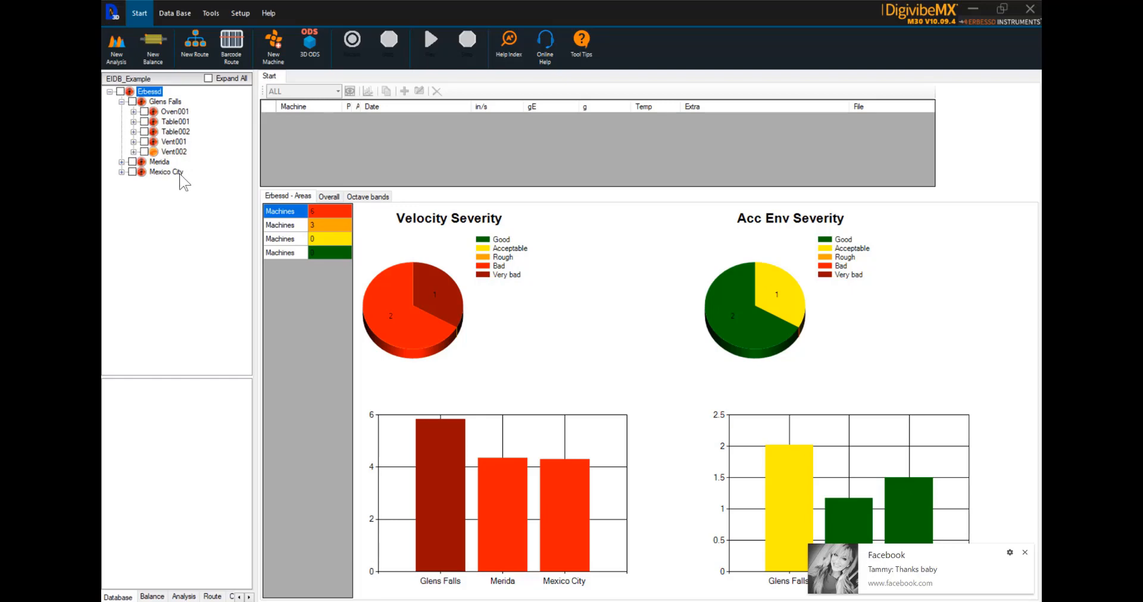
{"action": "left_click", "coordinate": [122, 162]}
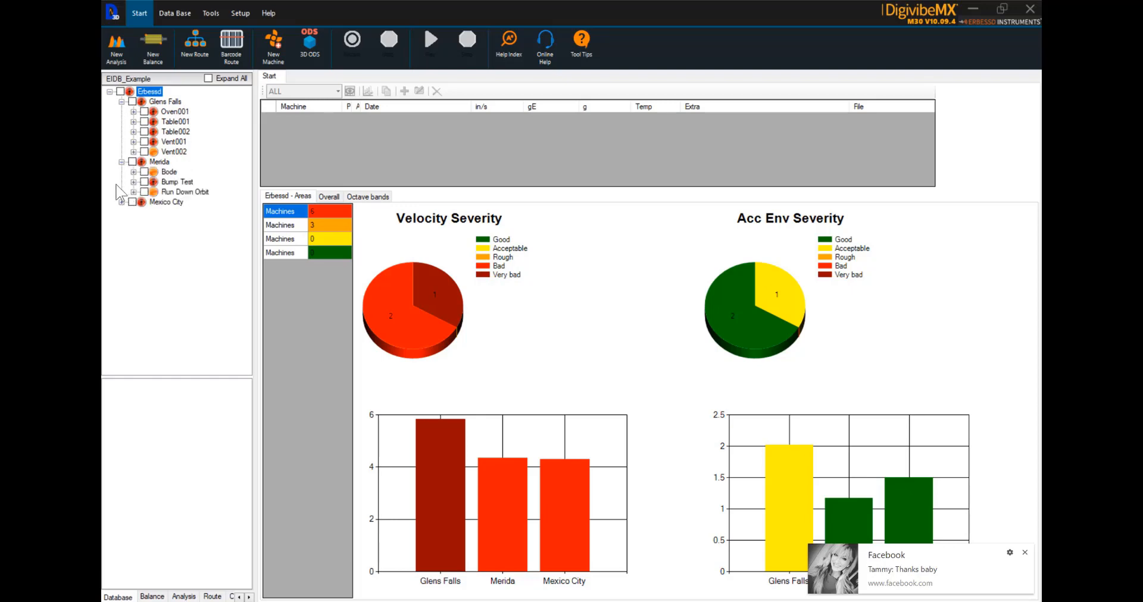
{"action": "left_click", "coordinate": [121, 201]}
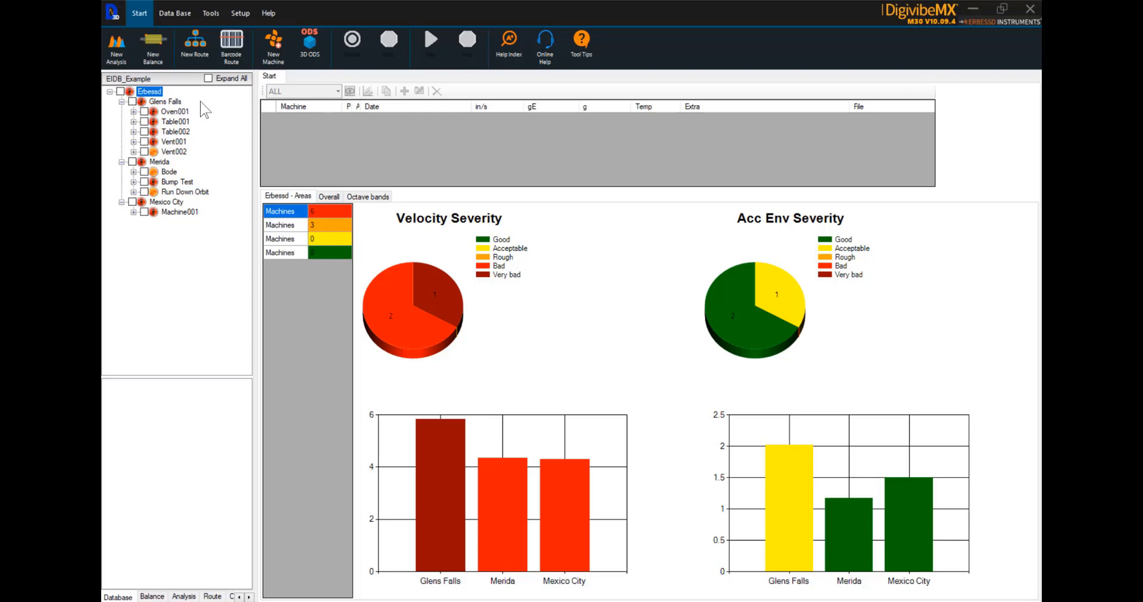
Step: Mark only the Glens Falls area with all its machines in the database tree for export
{"action": "left_click", "coordinate": [179, 15]}
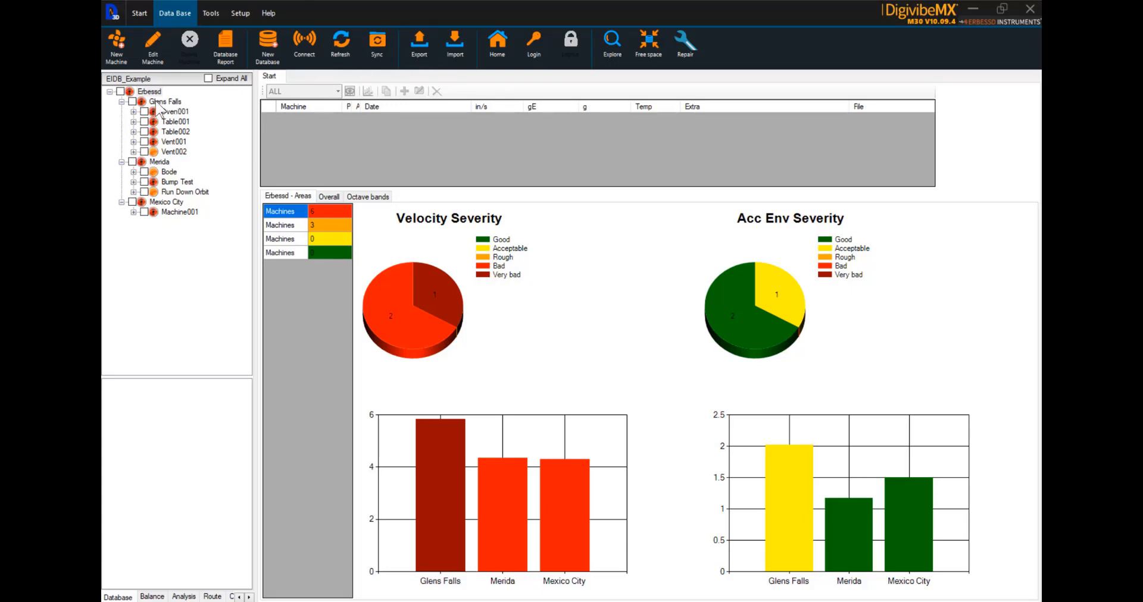
{"action": "left_click", "coordinate": [120, 91]}
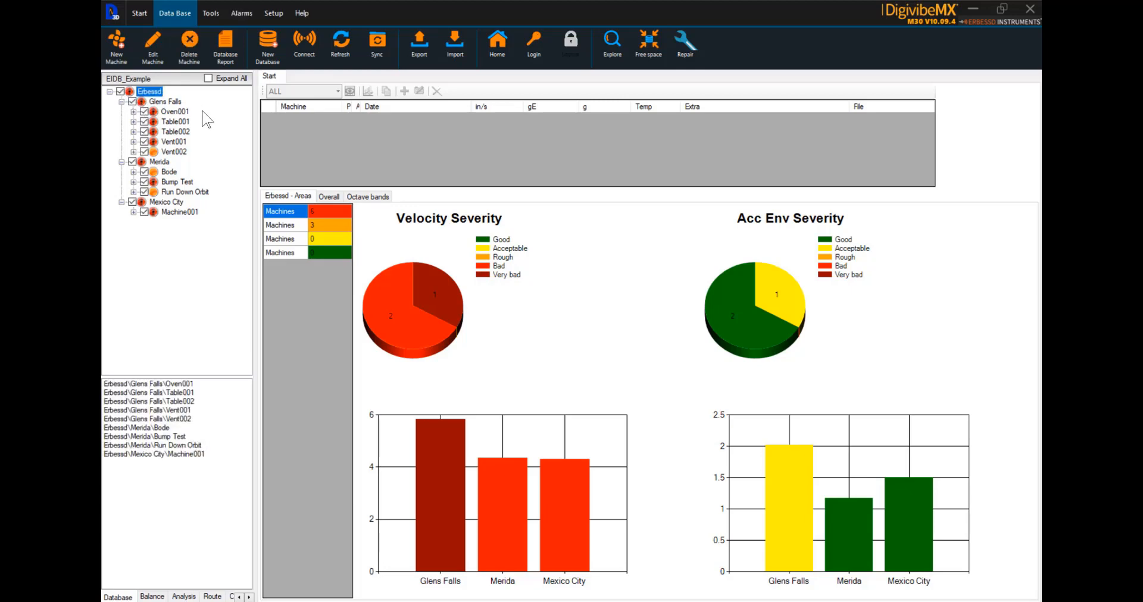
{"action": "left_click", "coordinate": [121, 91]}
{"action": "left_click", "coordinate": [132, 102]}
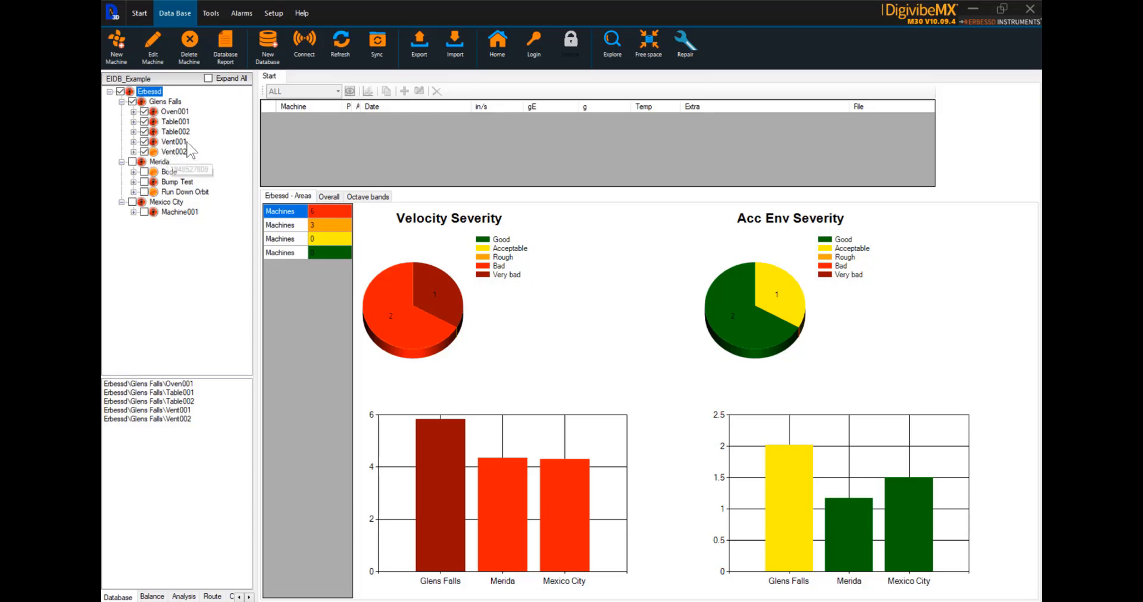
Step: Start exporting the marked machines to an SQLCe database file named Example2 in the Traning Databases folder
{"action": "left_click", "coordinate": [420, 46]}
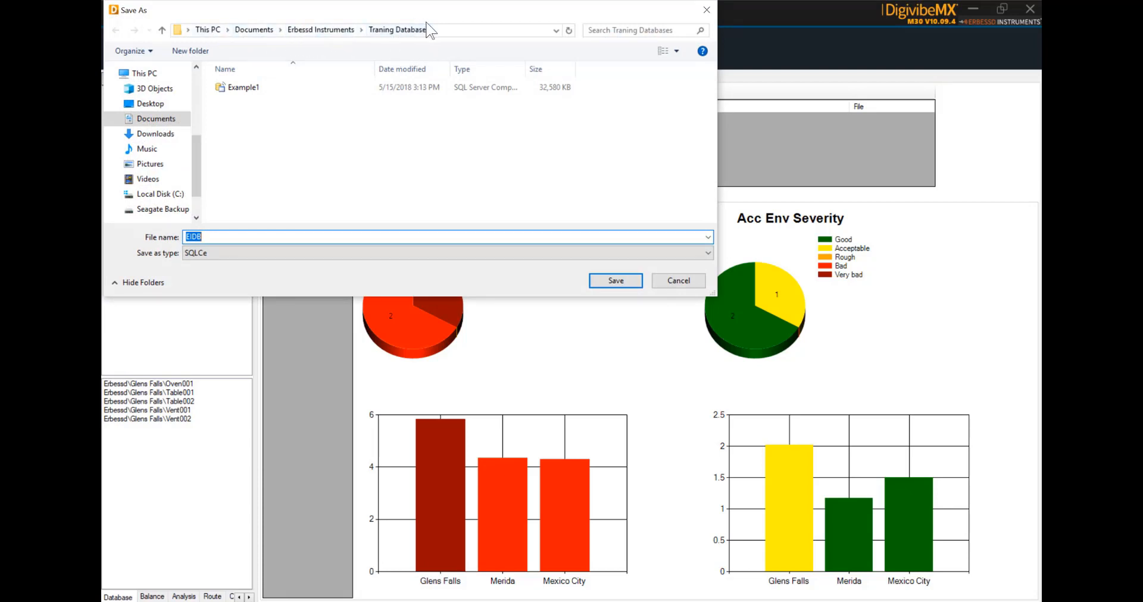
{"action": "left_click", "coordinate": [254, 236]}
{"action": "key", "text": "BackSpace"}
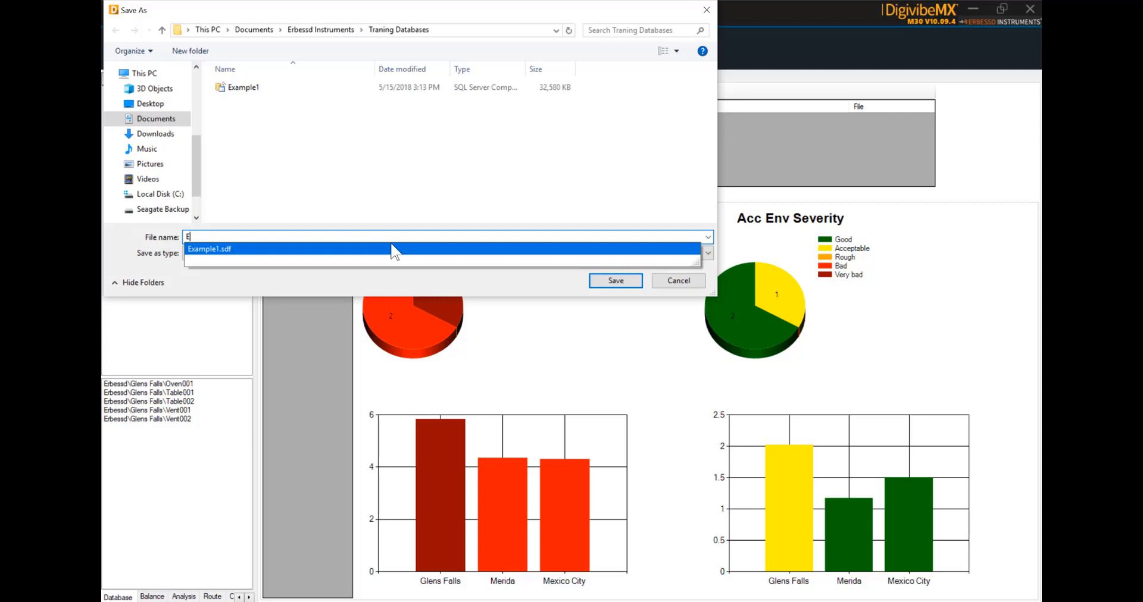
{"action": "type", "text": "xample"}
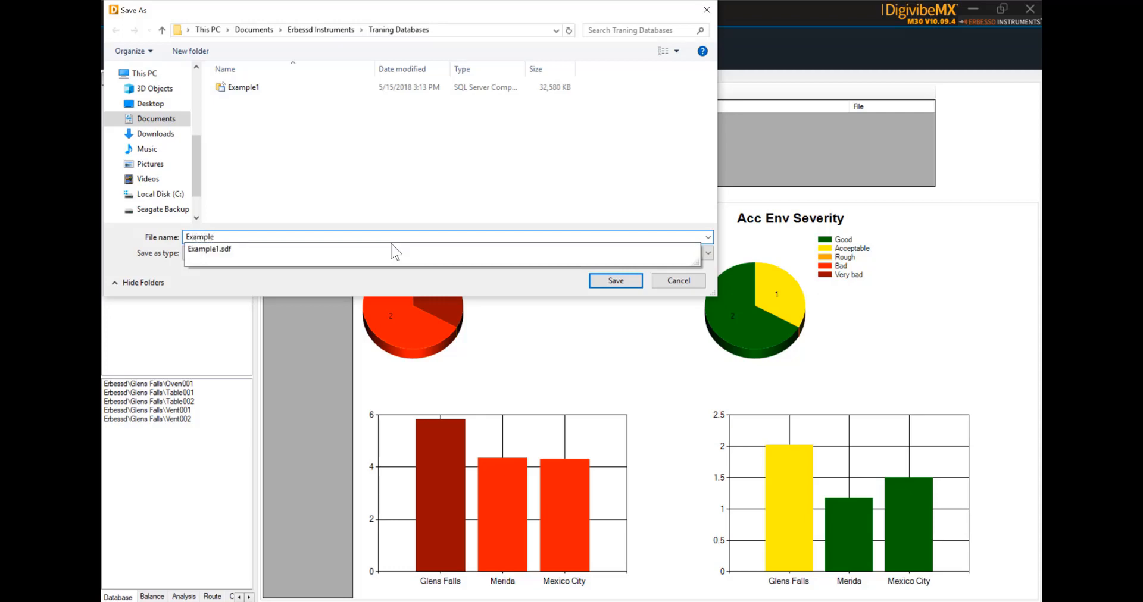
{"action": "type", "text": "2"}
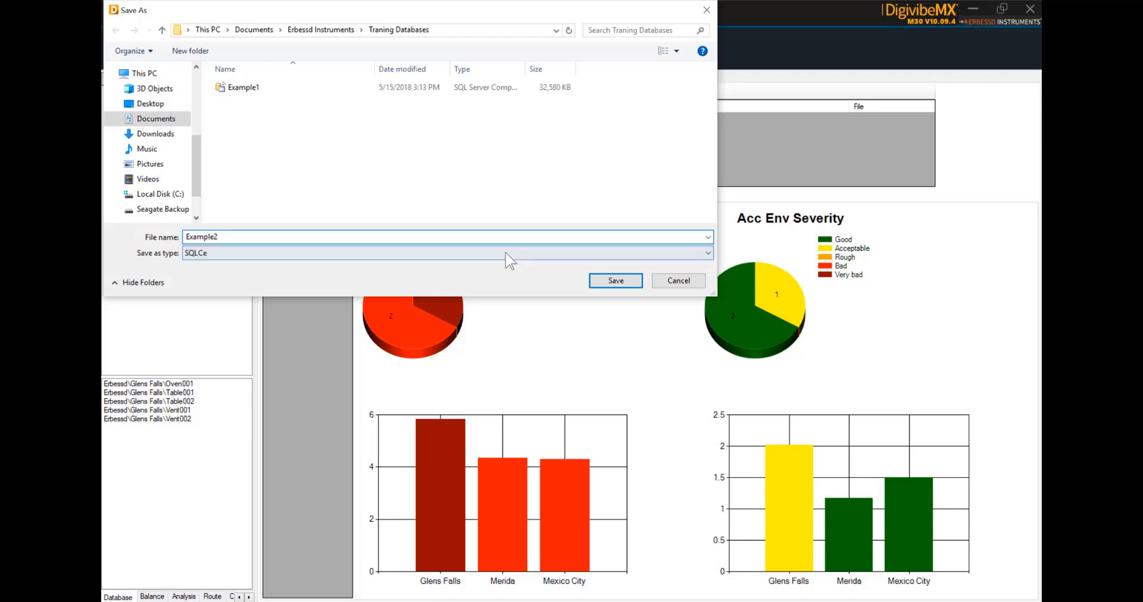
{"action": "left_click", "coordinate": [617, 281]}
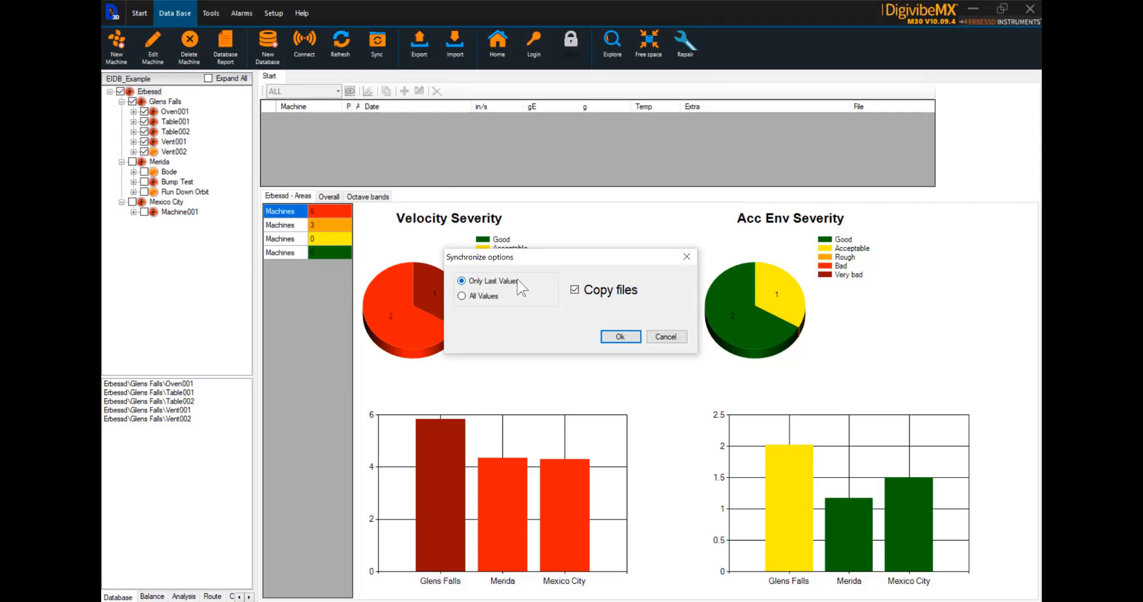
Step: Set the synchronization to all values with file copying enabled and run the export
{"action": "left_click", "coordinate": [462, 296]}
{"action": "left_click", "coordinate": [574, 293]}
{"action": "left_click", "coordinate": [575, 291]}
{"action": "left_click", "coordinate": [620, 337]}
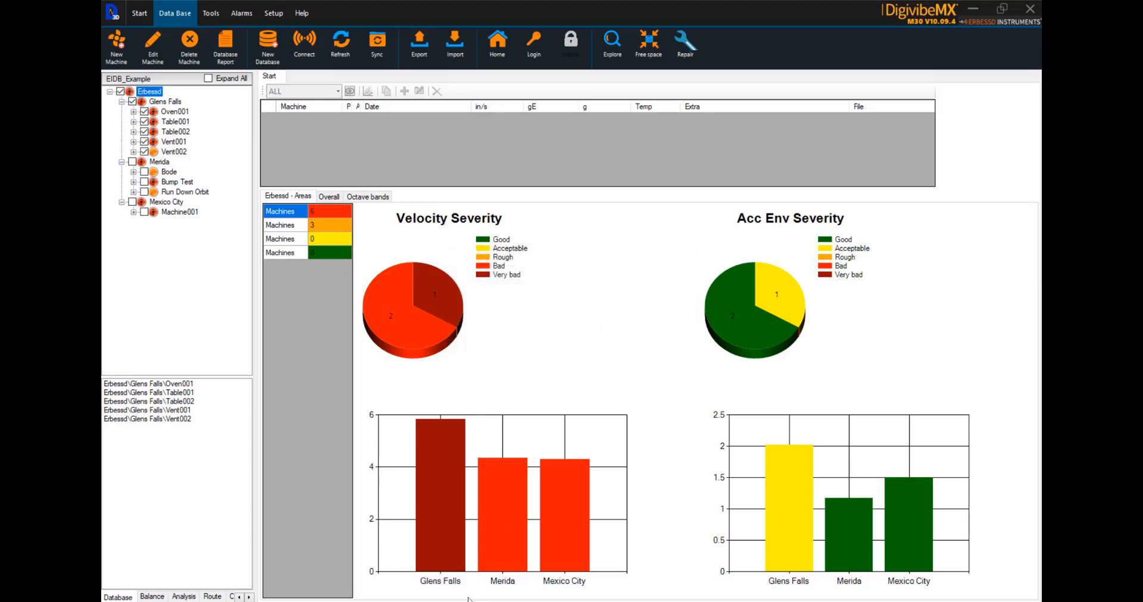
Step: Switch to a new File Explorer window and open the Traning Databases folder inside Documents, Erbessd Instruments
{"action": "mouse_move", "coordinate": [455, 601]}
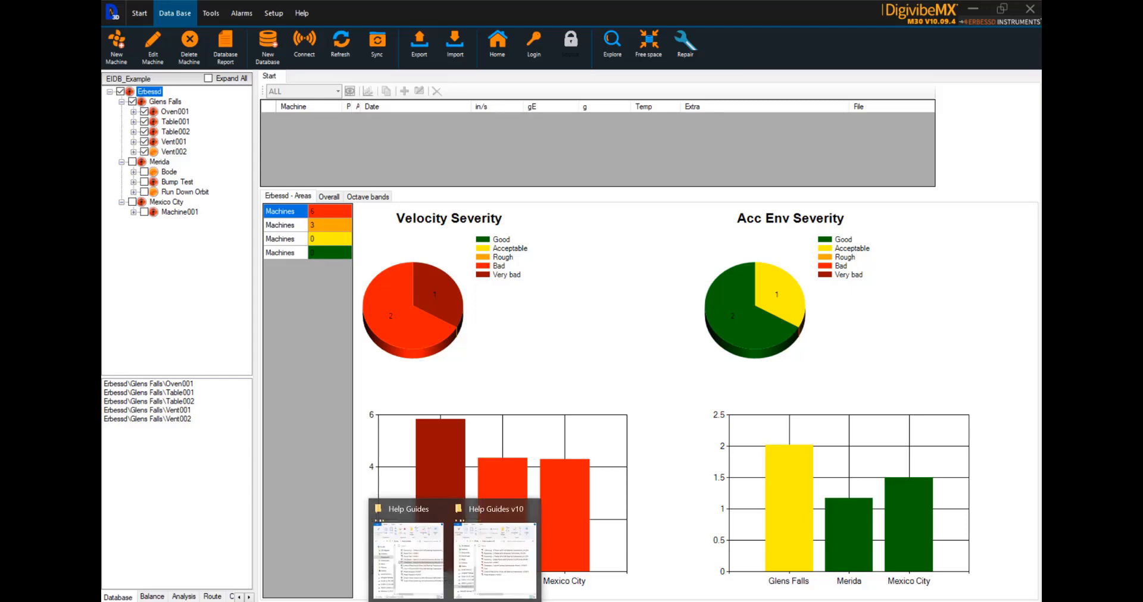
{"action": "right_click", "coordinate": [455, 601]}
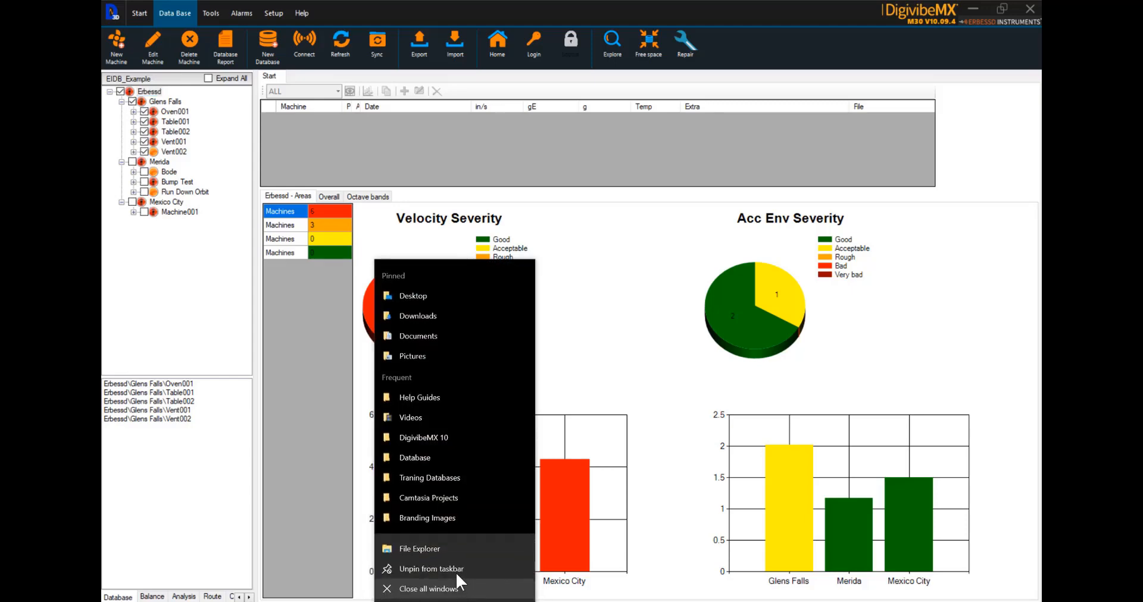
{"action": "left_click", "coordinate": [455, 552]}
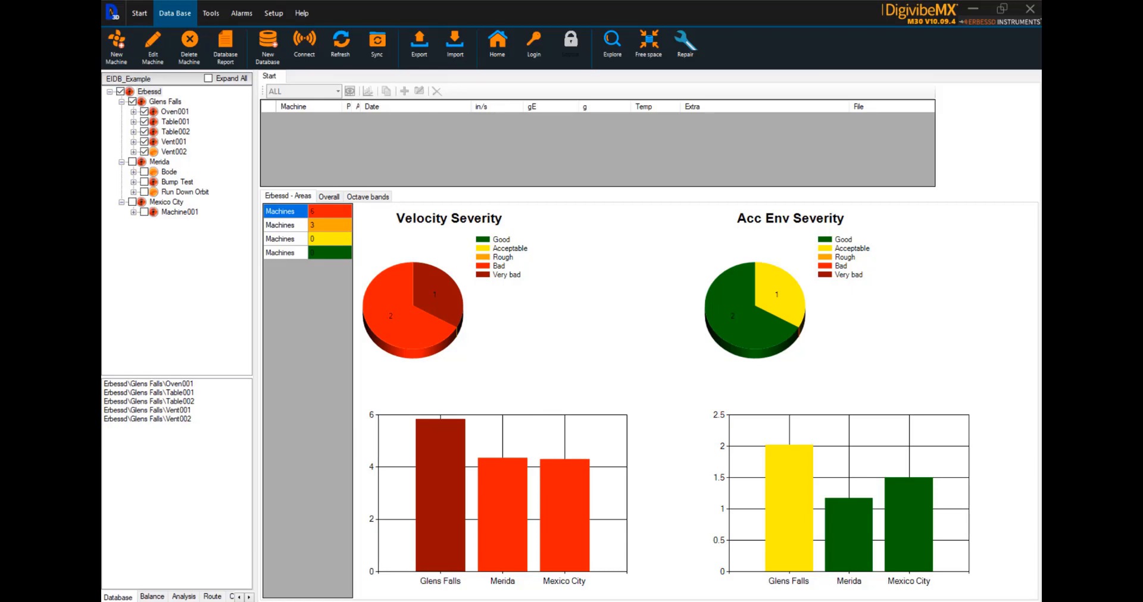
{"action": "left_click_drag", "start_coordinate": [1041, 171], "coordinate": [497, 127]}
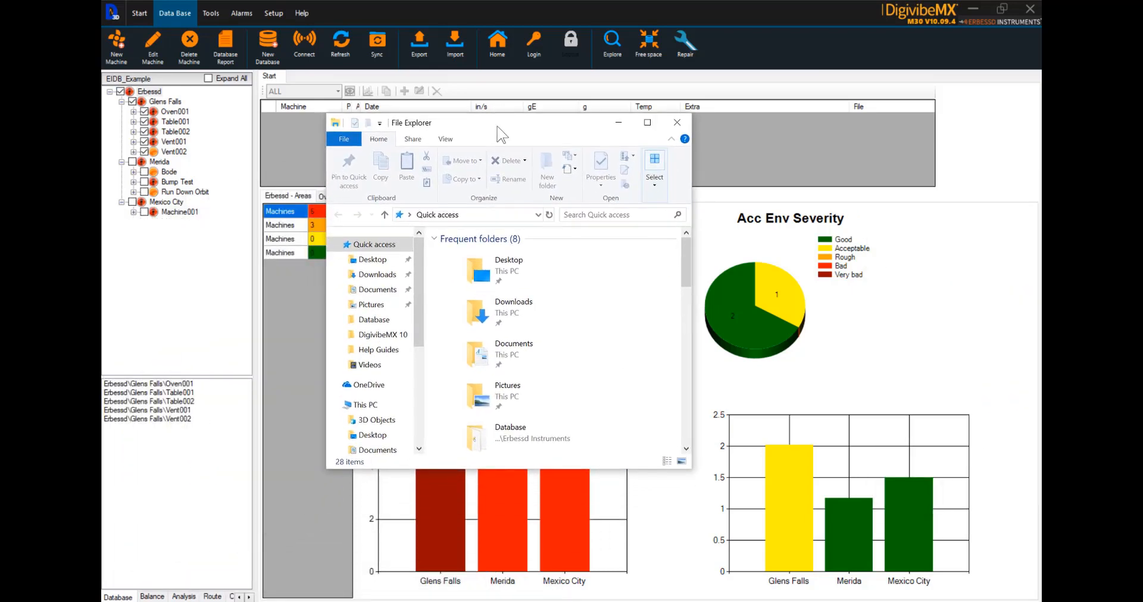
{"action": "left_click", "coordinate": [385, 290]}
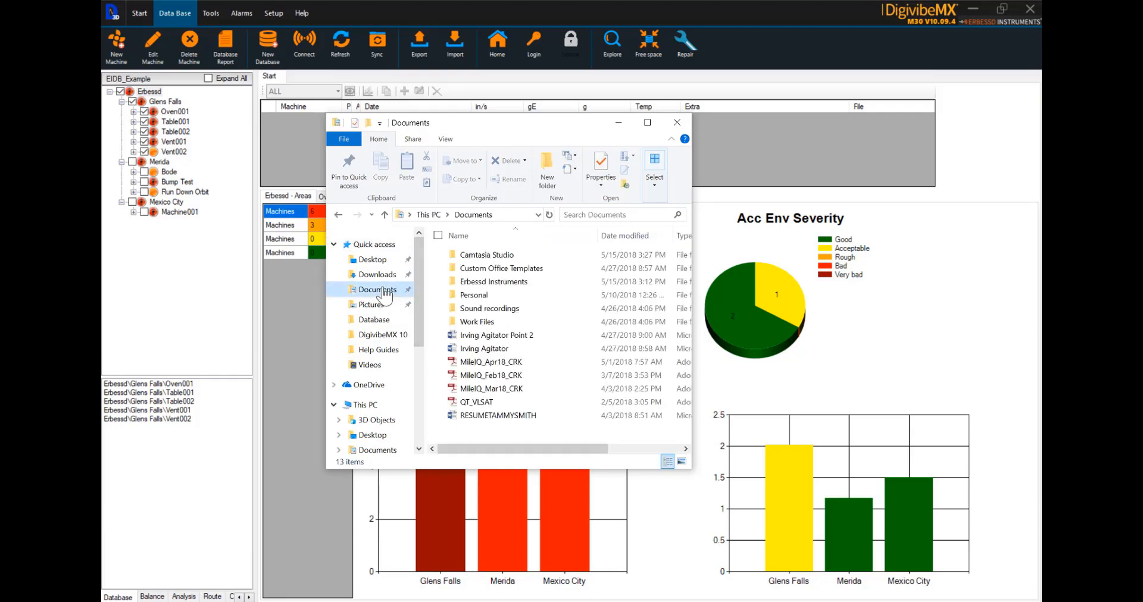
{"action": "double_click", "coordinate": [509, 283]}
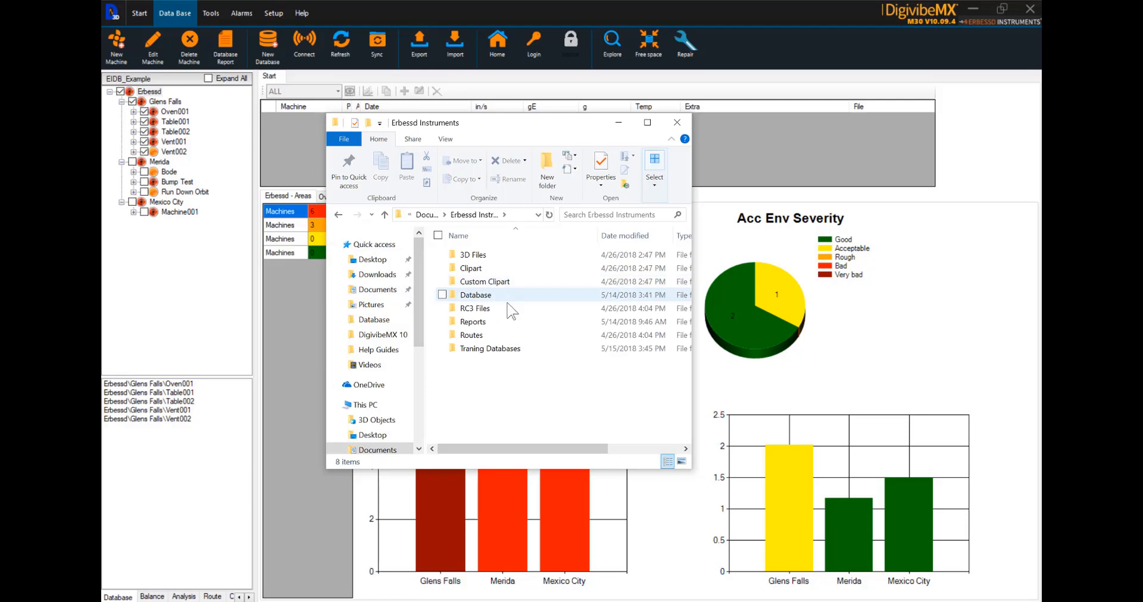
{"action": "double_click", "coordinate": [519, 349]}
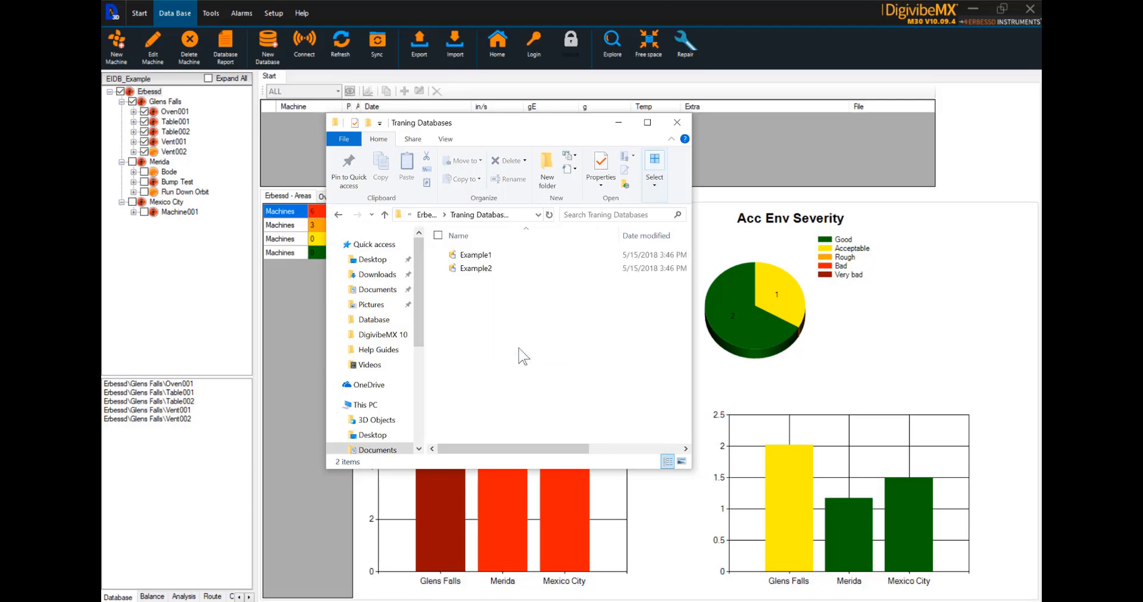
Step: Select the exported Example2 file, widen the window to examine its type and size, and close File Explorer
{"action": "left_click", "coordinate": [492, 275]}
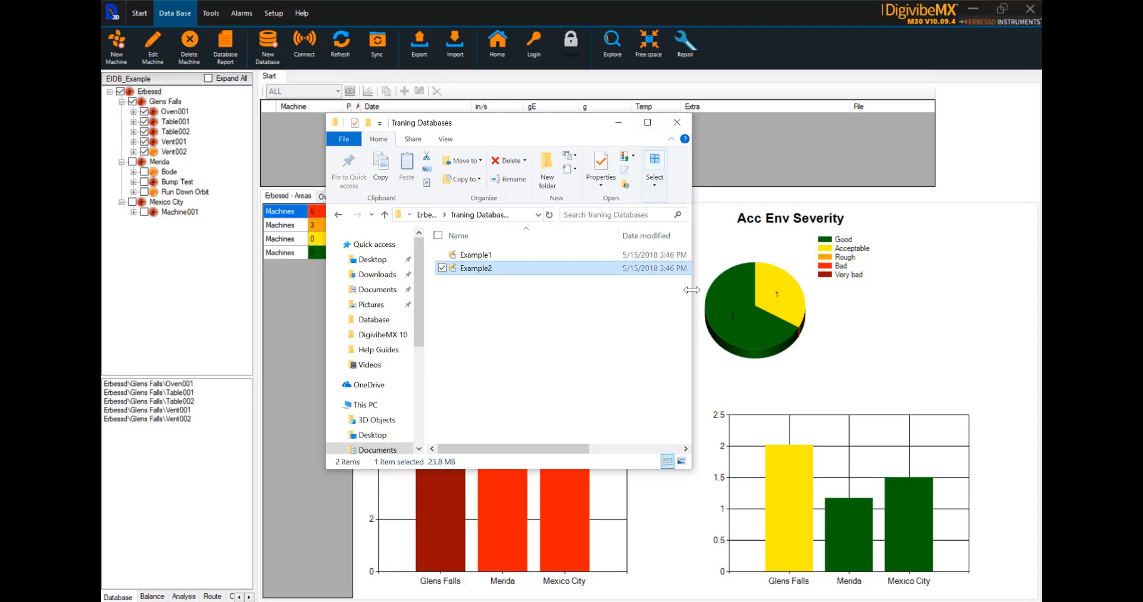
{"action": "left_click_drag", "start_coordinate": [695, 295], "coordinate": [946, 309]}
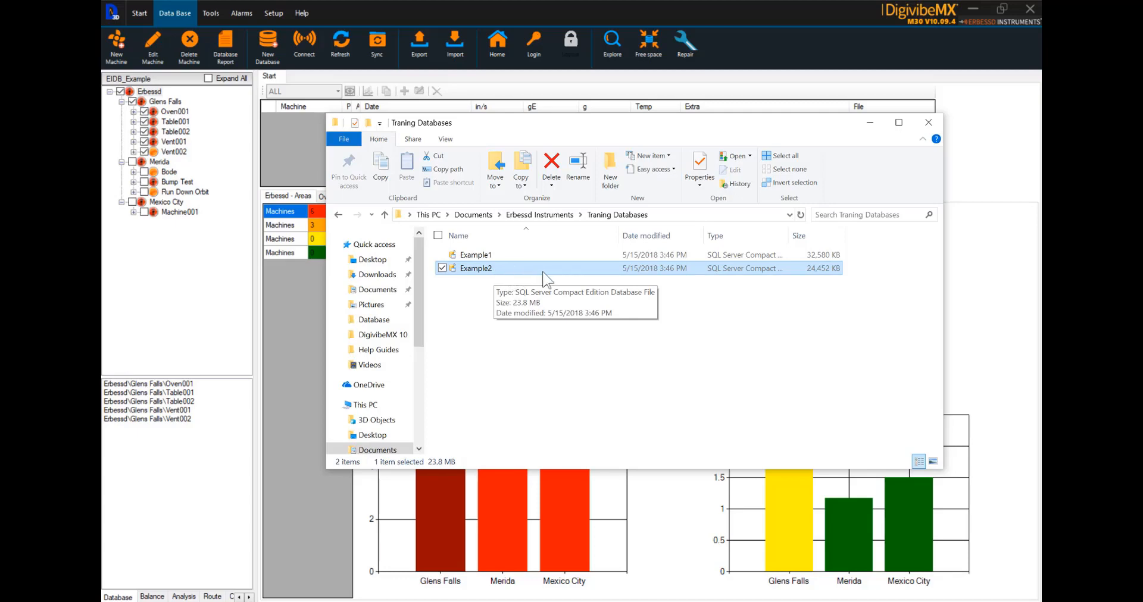
{"action": "left_click", "coordinate": [929, 123]}
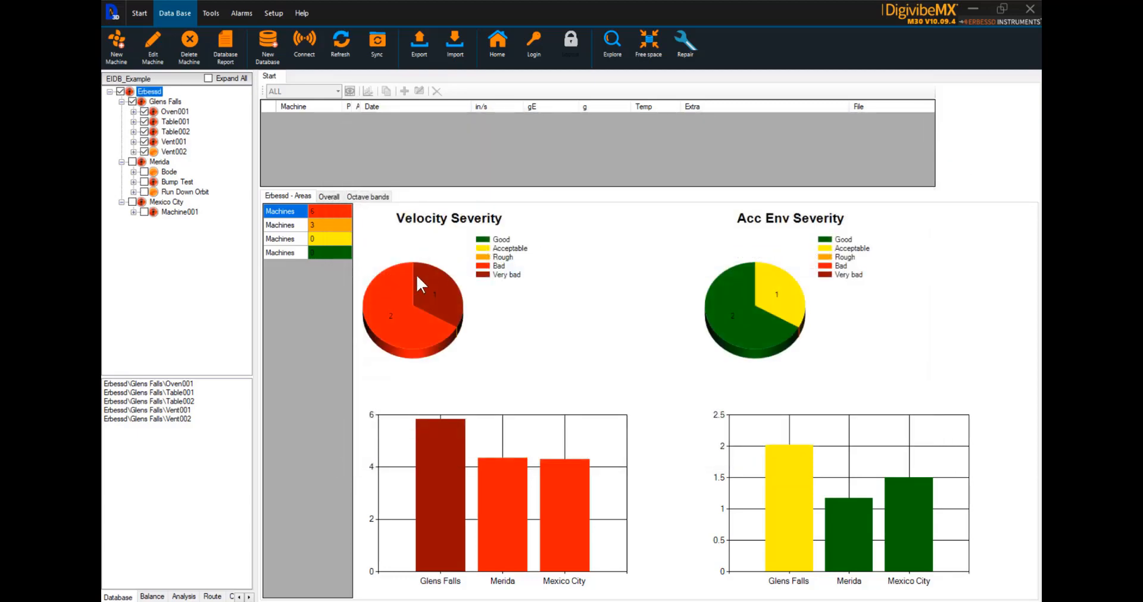
Step: Connect to the local SQLCe database Example2 from the Traning Databases folder, keeping Example2 as its database name
{"action": "left_click", "coordinate": [109, 92]}
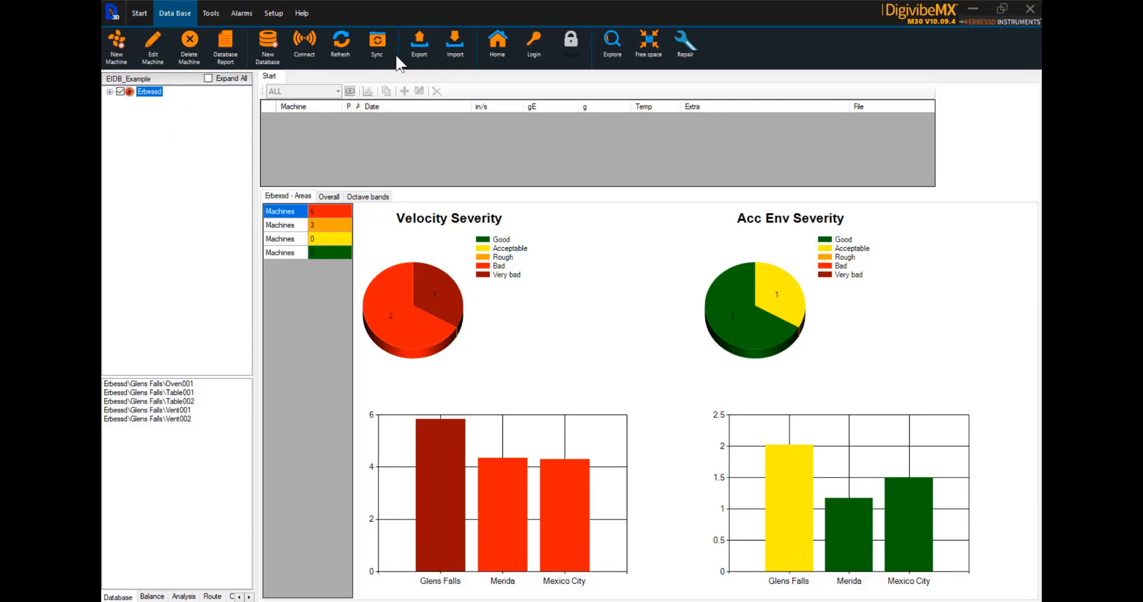
{"action": "left_click", "coordinate": [304, 40]}
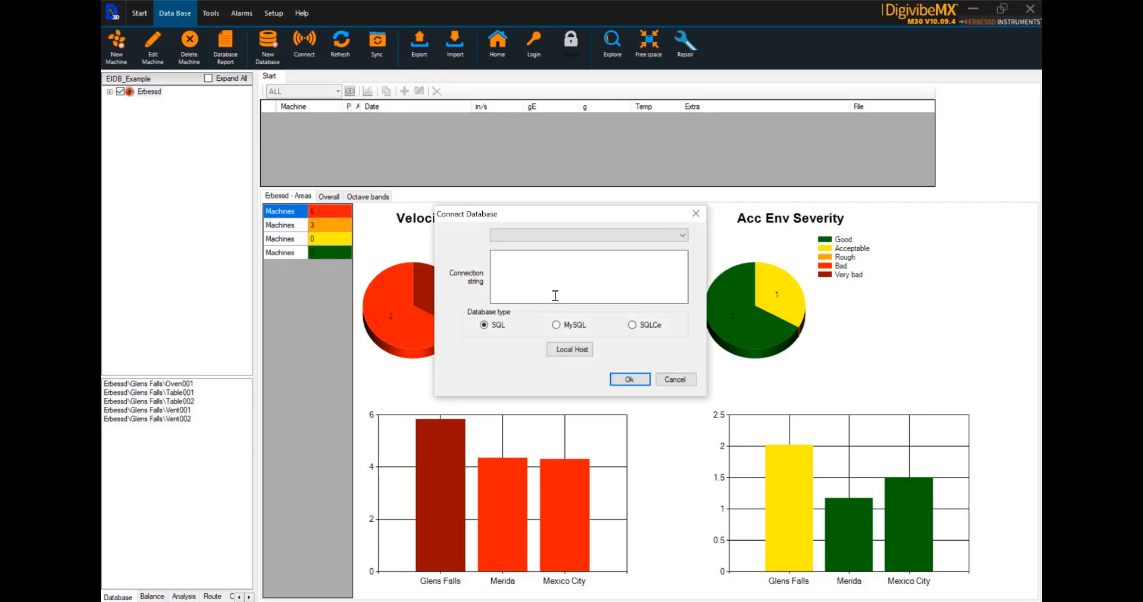
{"action": "left_click", "coordinate": [632, 325]}
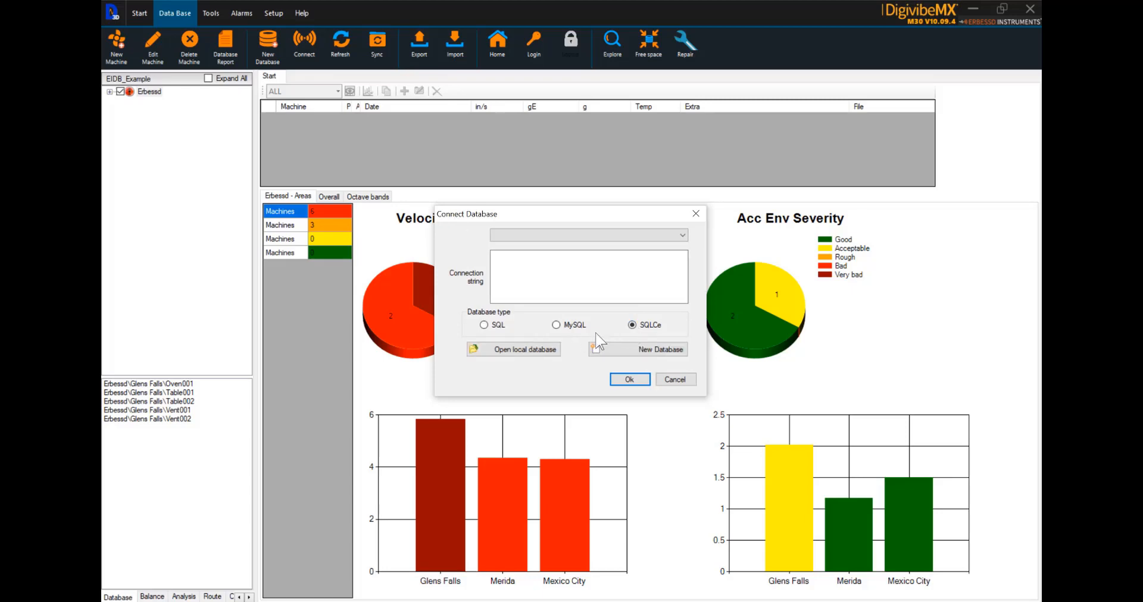
{"action": "left_click", "coordinate": [513, 352]}
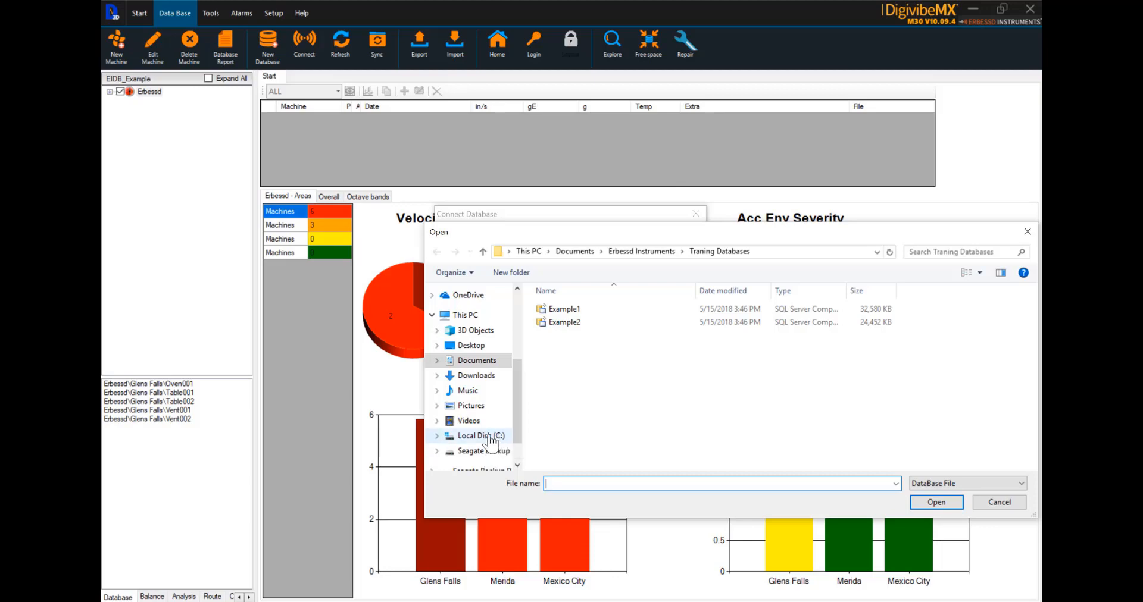
{"action": "scroll", "coordinate": [485, 446], "scroll_direction": "down", "scroll_amount": 3}
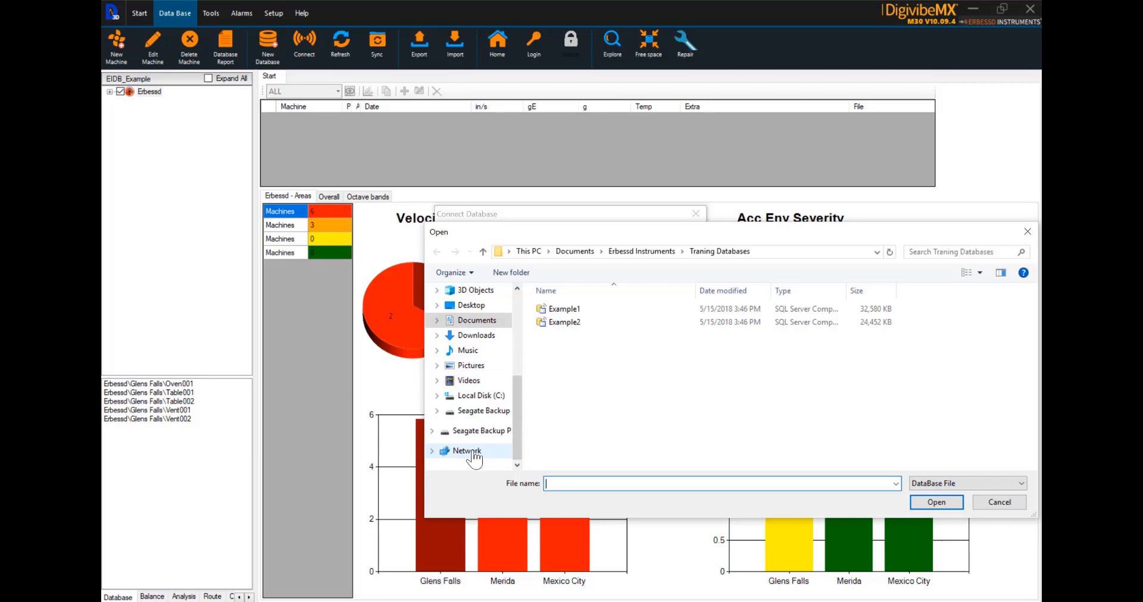
{"action": "scroll", "coordinate": [475, 455], "scroll_direction": "up", "scroll_amount": 3}
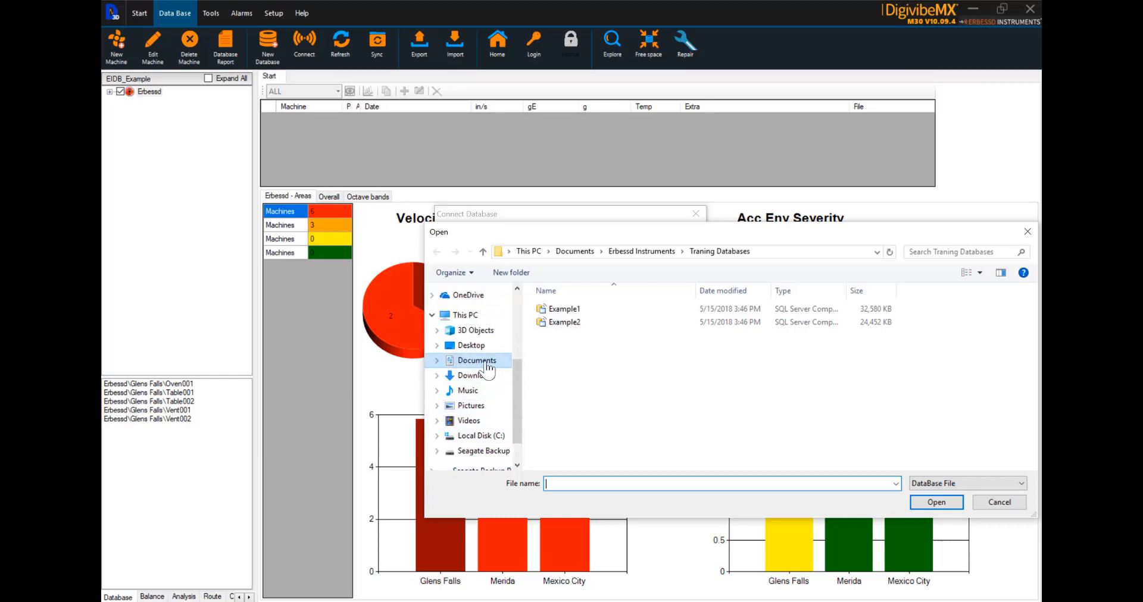
{"action": "left_click", "coordinate": [734, 322]}
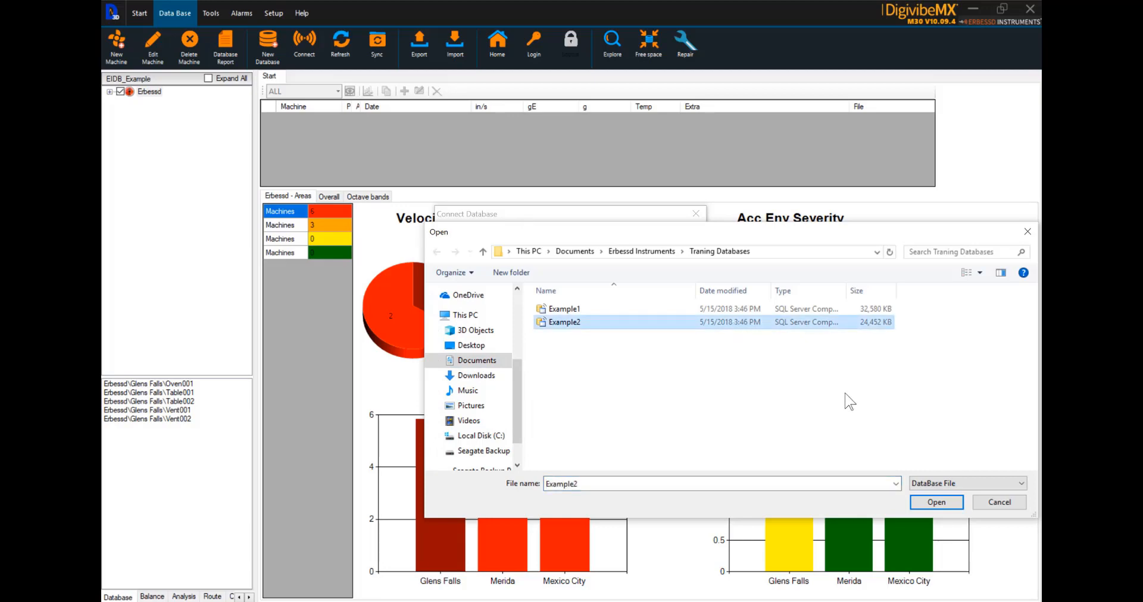
{"action": "left_click", "coordinate": [944, 511]}
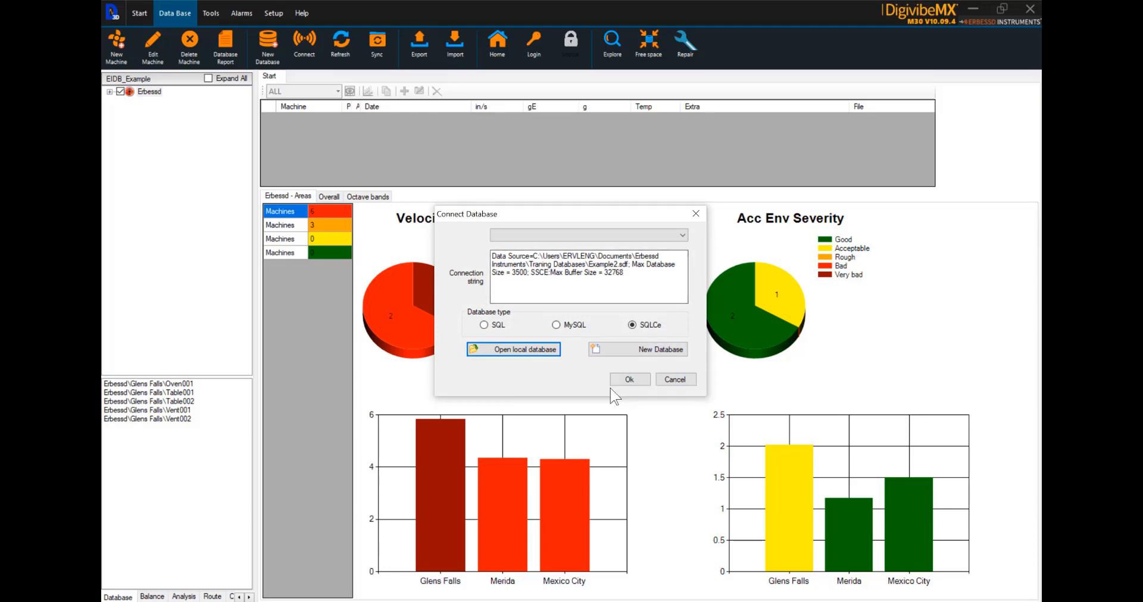
{"action": "left_click", "coordinate": [629, 381]}
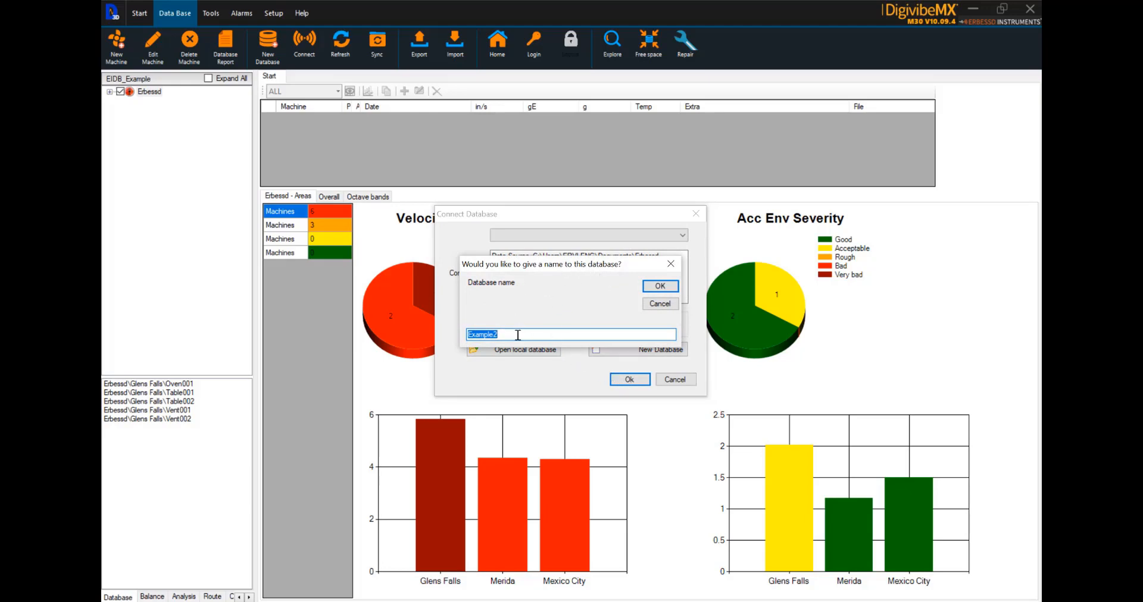
{"action": "left_click", "coordinate": [660, 286]}
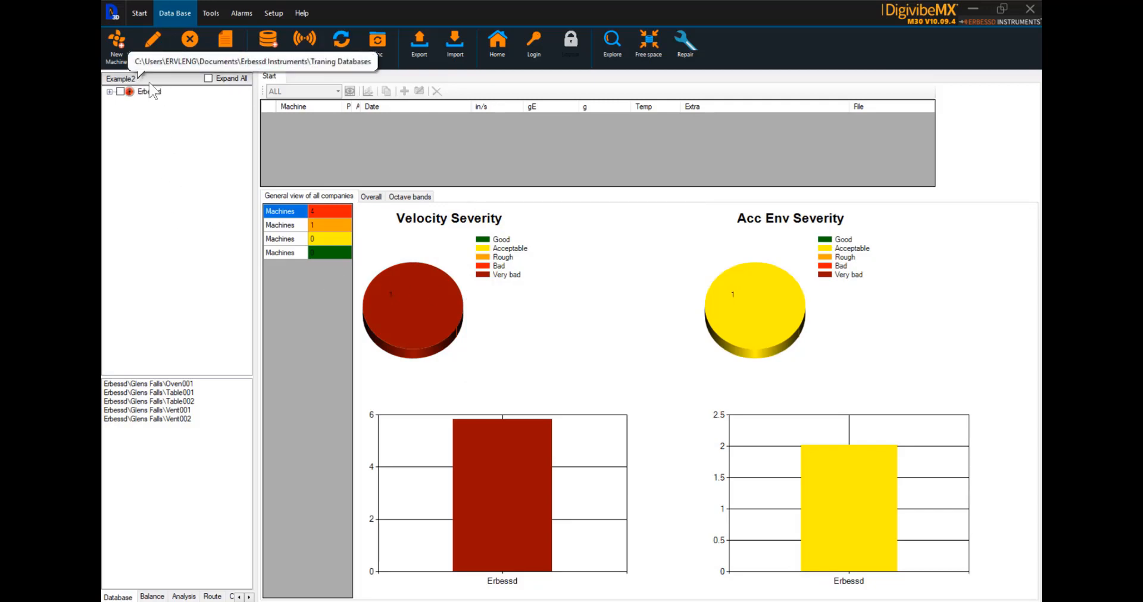
Step: Expand Erbessd and Glens Falls in the connected Example2 database to check the exported machines
{"action": "left_click", "coordinate": [109, 91]}
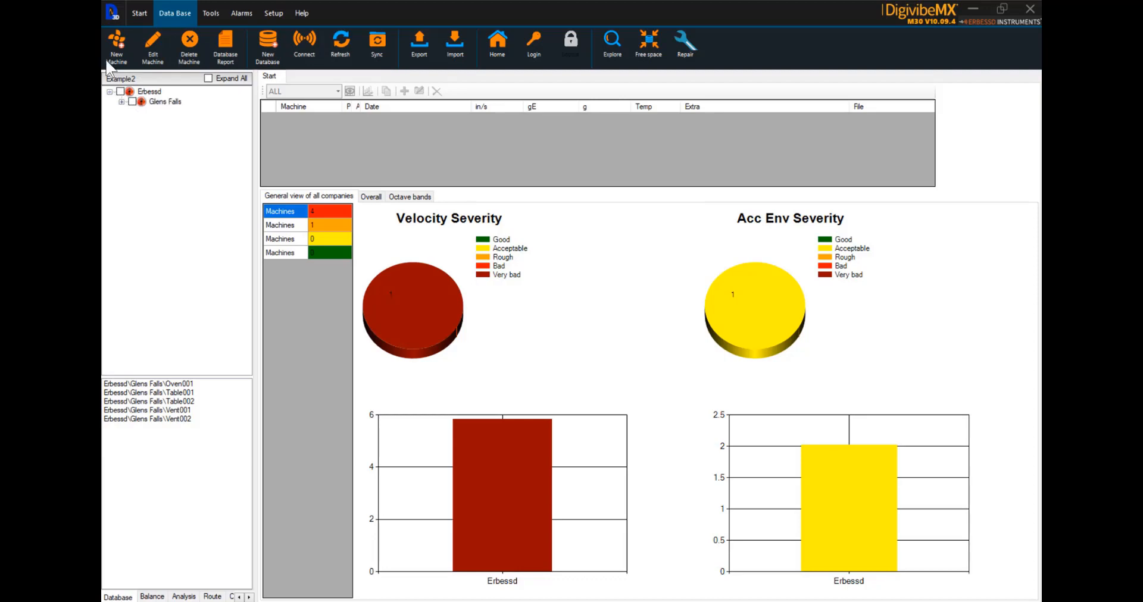
{"action": "left_click", "coordinate": [121, 102]}
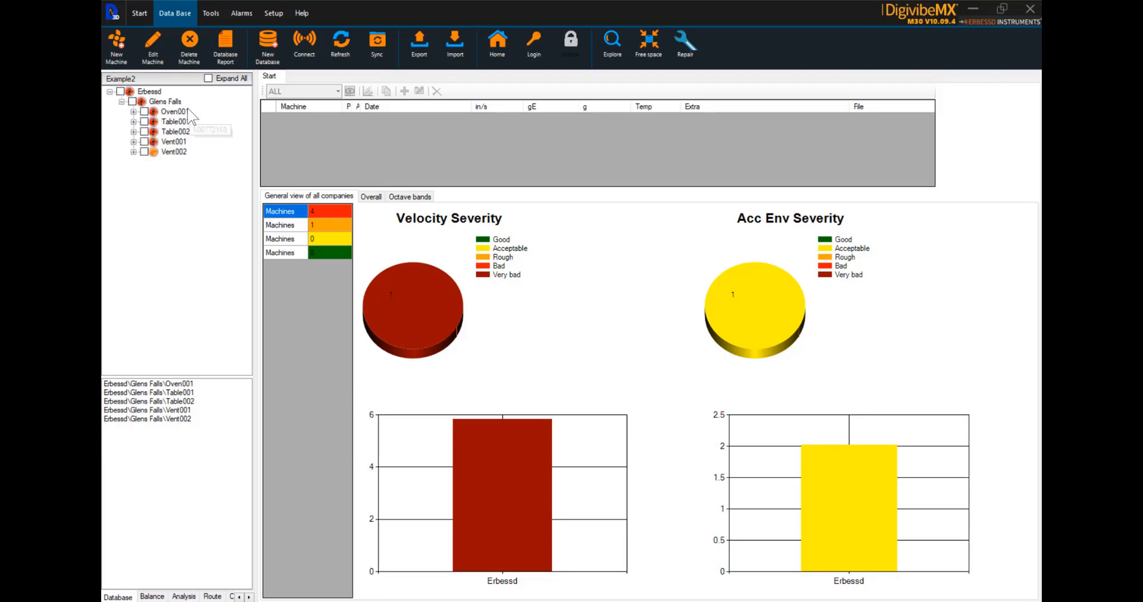
Step: Examine the exported machines by expanding Oven001 and Table001 and viewing the readings and velocity trend of Oven001's point 1
{"action": "left_click", "coordinate": [133, 111]}
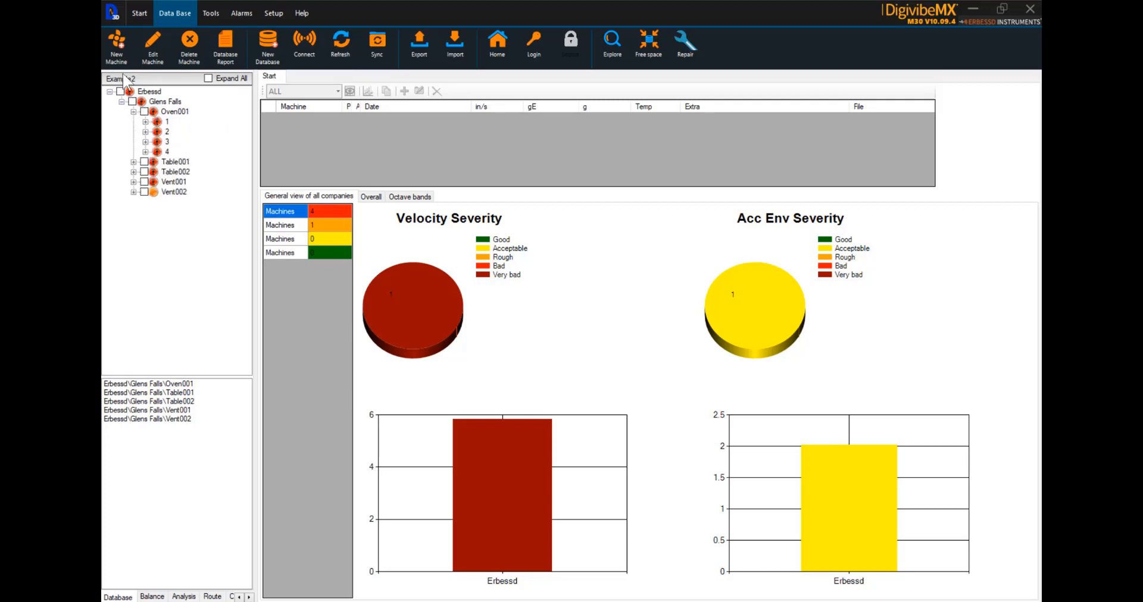
{"action": "left_click", "coordinate": [156, 122]}
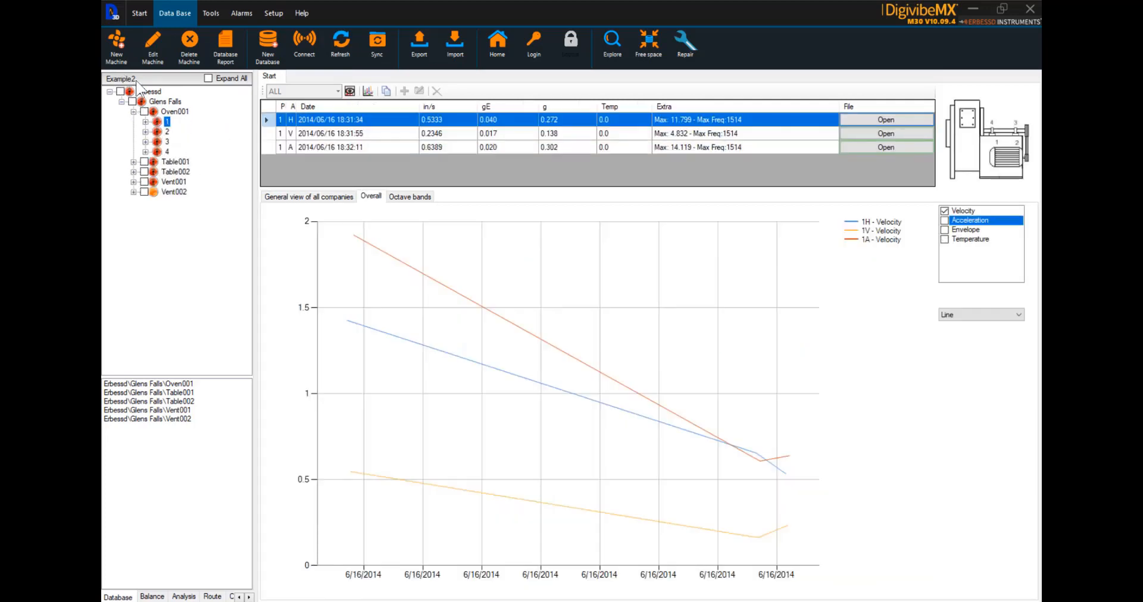
{"action": "left_click", "coordinate": [133, 161]}
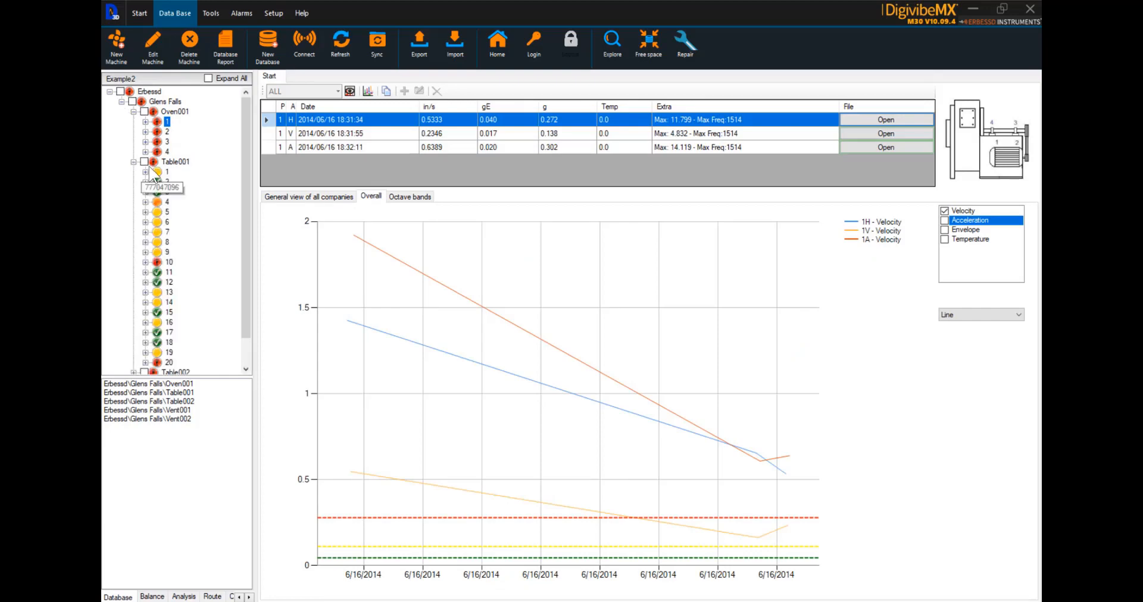
{"action": "left_click", "coordinate": [157, 171]}
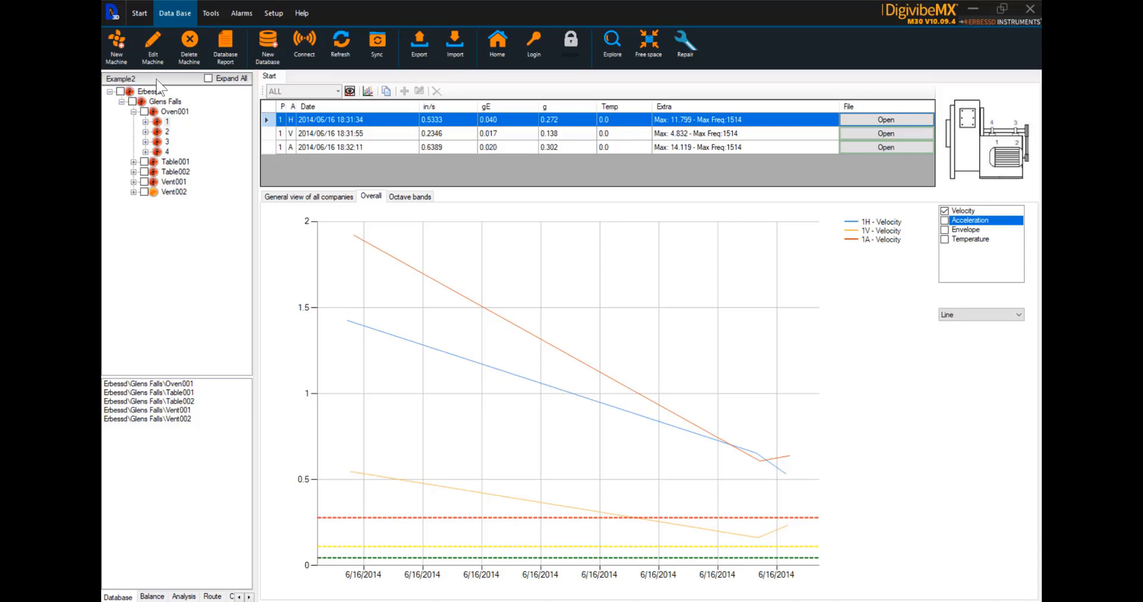
Step: Connect to the local SQLCe database EIDB_Example from the Database folder inside Erbessd Instruments
{"action": "left_click", "coordinate": [305, 41]}
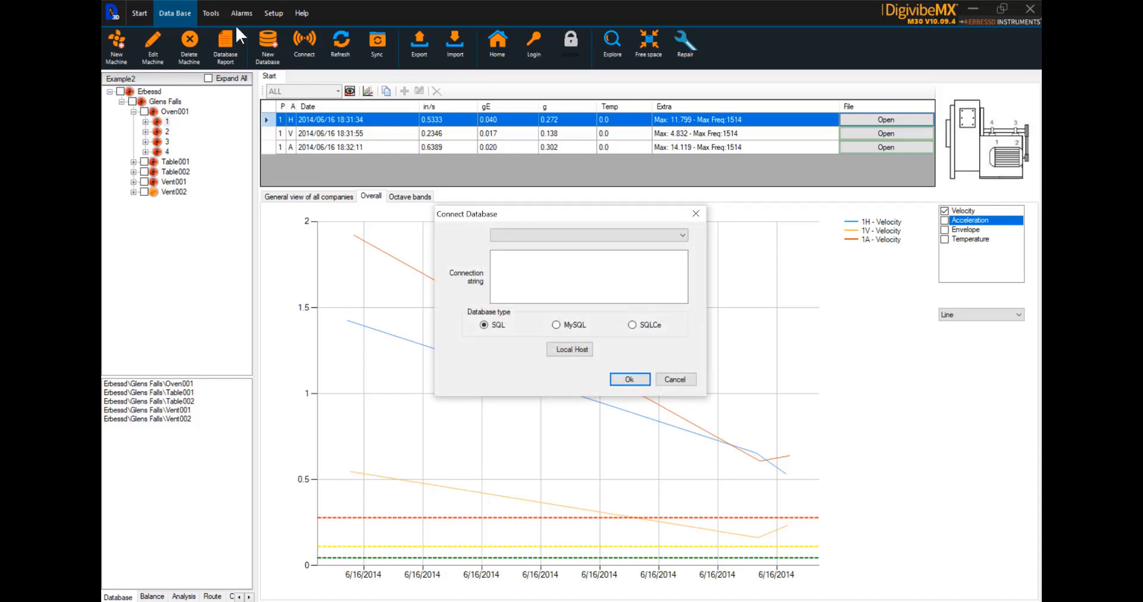
{"action": "left_click", "coordinate": [633, 325]}
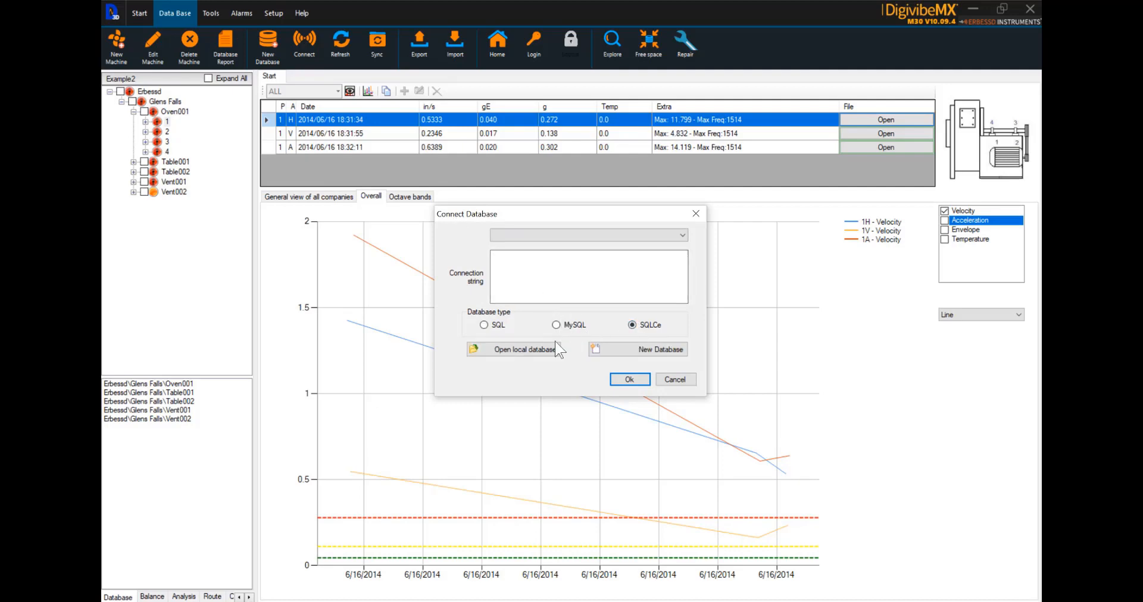
{"action": "left_click", "coordinate": [525, 351]}
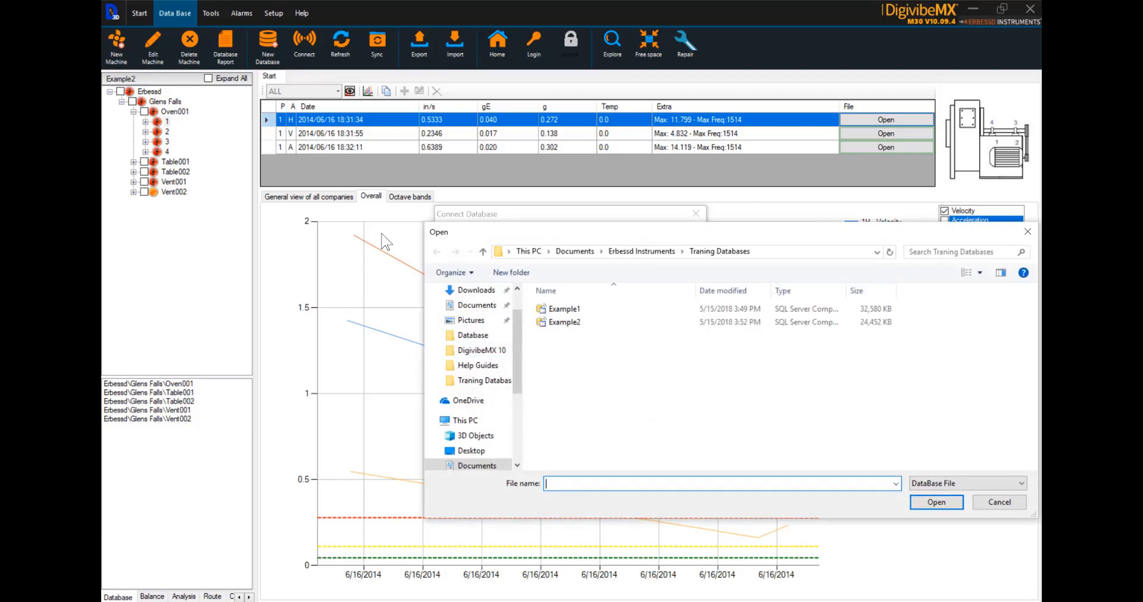
{"action": "left_click", "coordinate": [626, 252]}
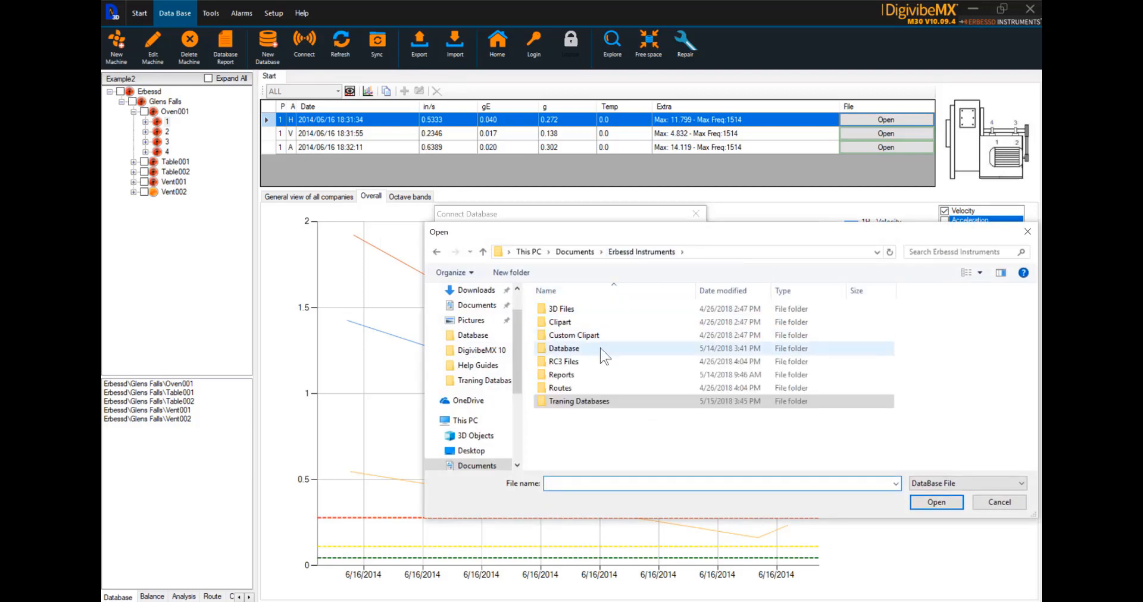
{"action": "double_click", "coordinate": [667, 348]}
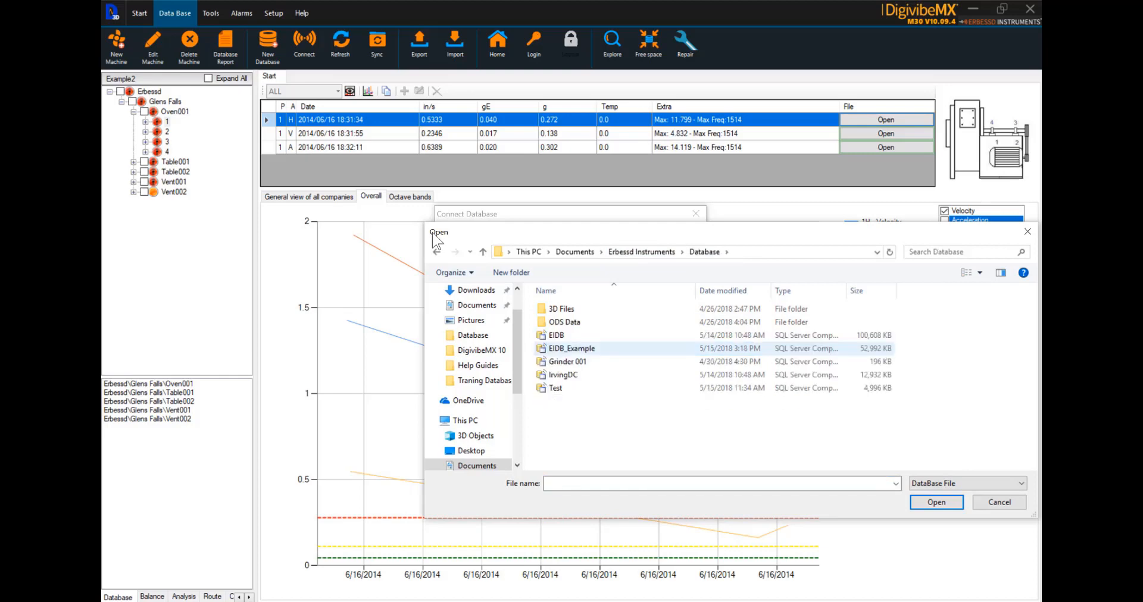
{"action": "left_click", "coordinate": [649, 349]}
{"action": "left_click", "coordinate": [943, 505]}
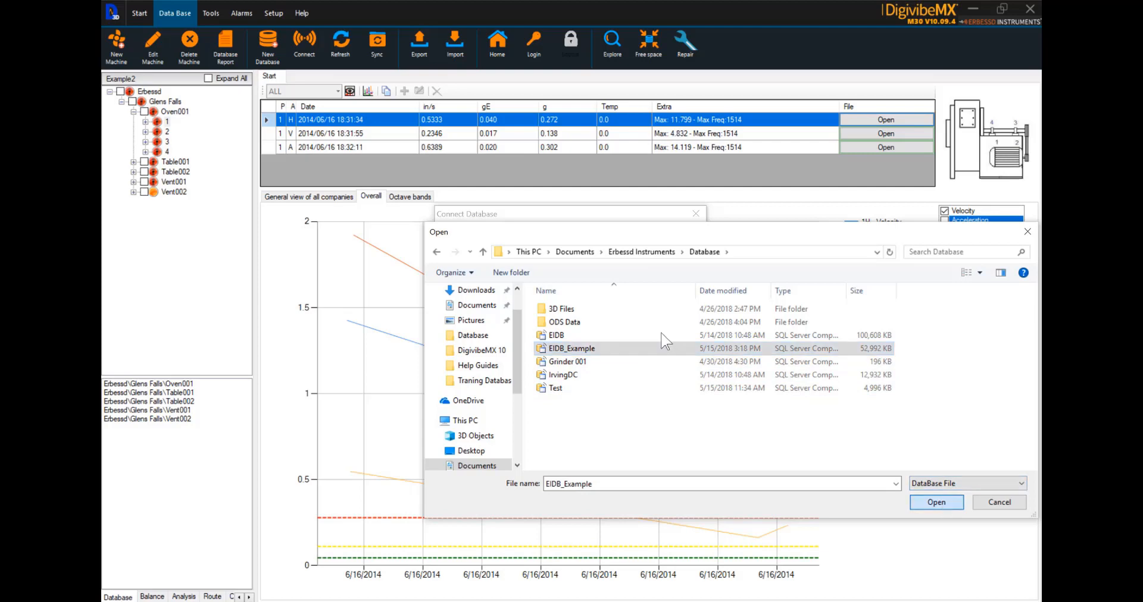
{"action": "left_click", "coordinate": [631, 378]}
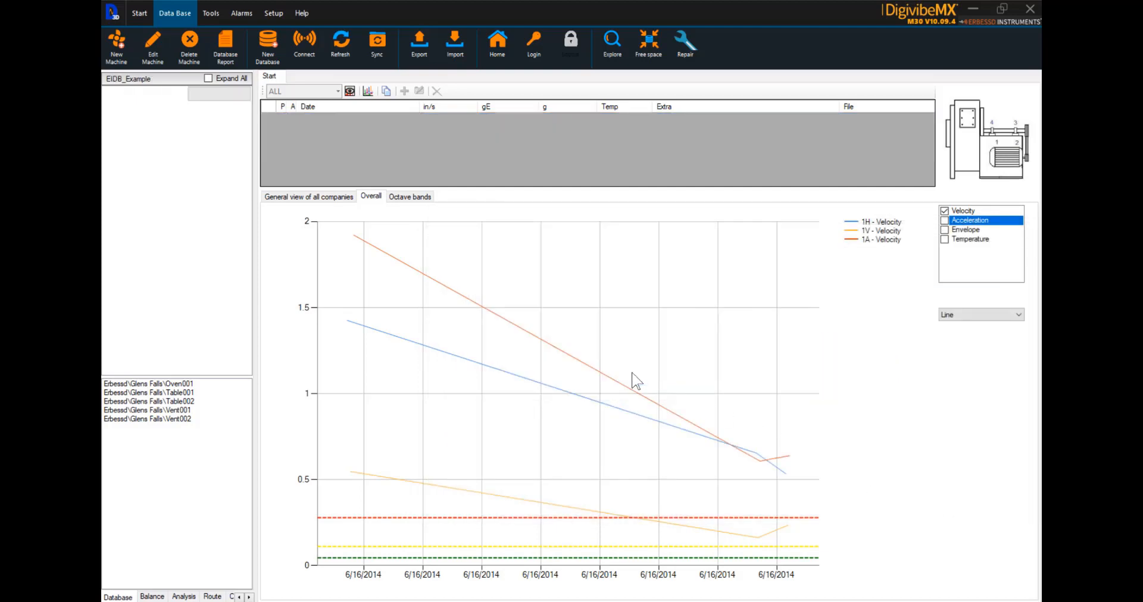
Step: Expand Erbessd with Glens Falls, Merida and Mexico City, and view the readings of Oven001's point 1 in EIDB_Example
{"action": "left_click", "coordinate": [110, 92]}
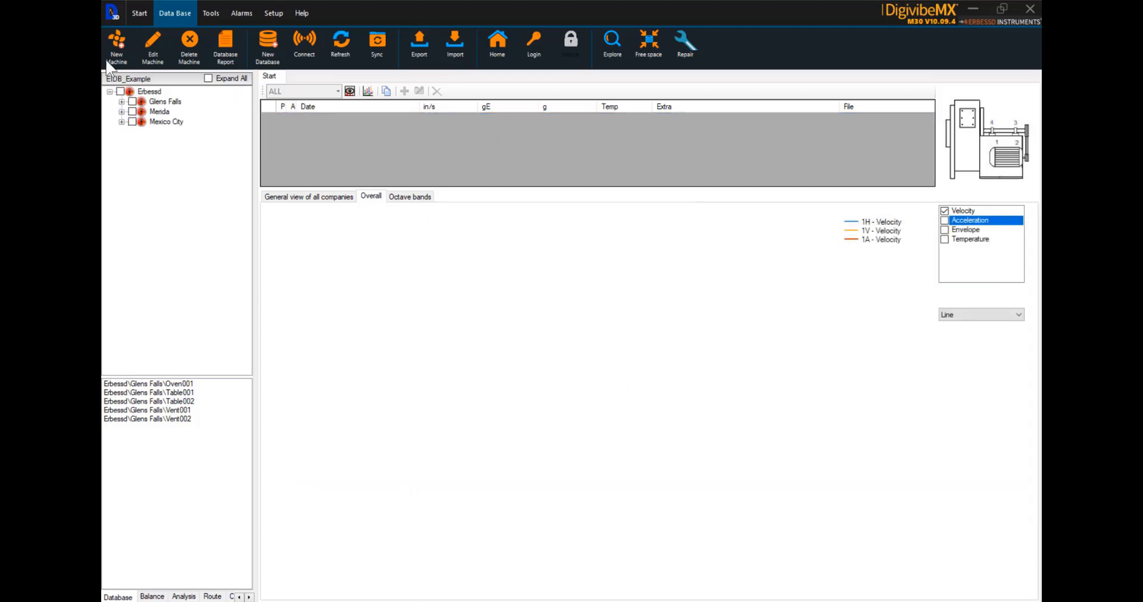
{"action": "left_click", "coordinate": [122, 102]}
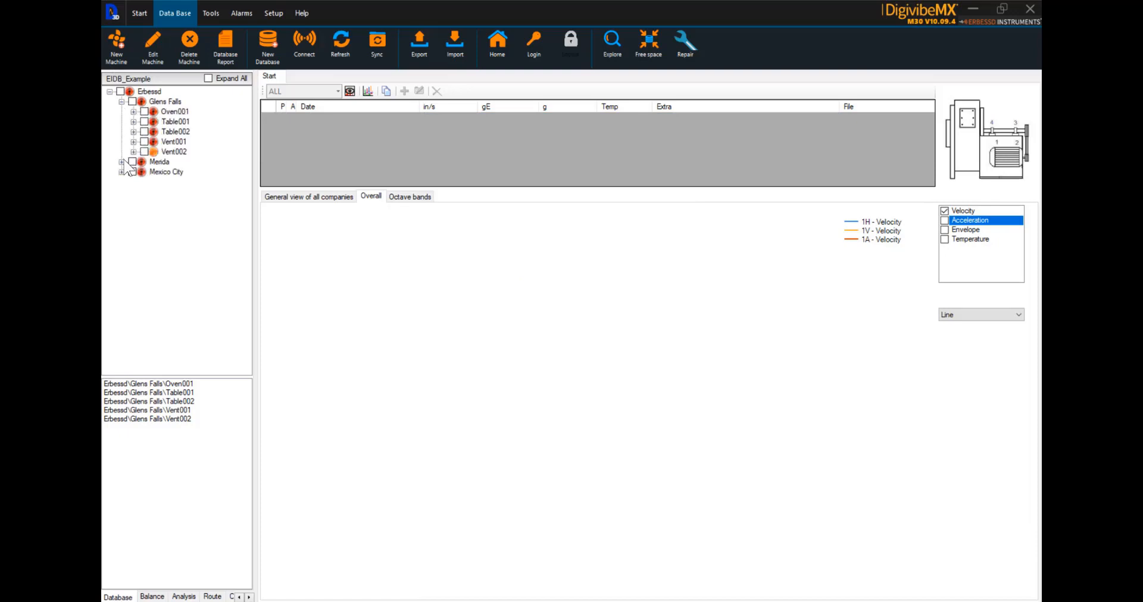
{"action": "left_click", "coordinate": [122, 162]}
{"action": "left_click", "coordinate": [121, 202]}
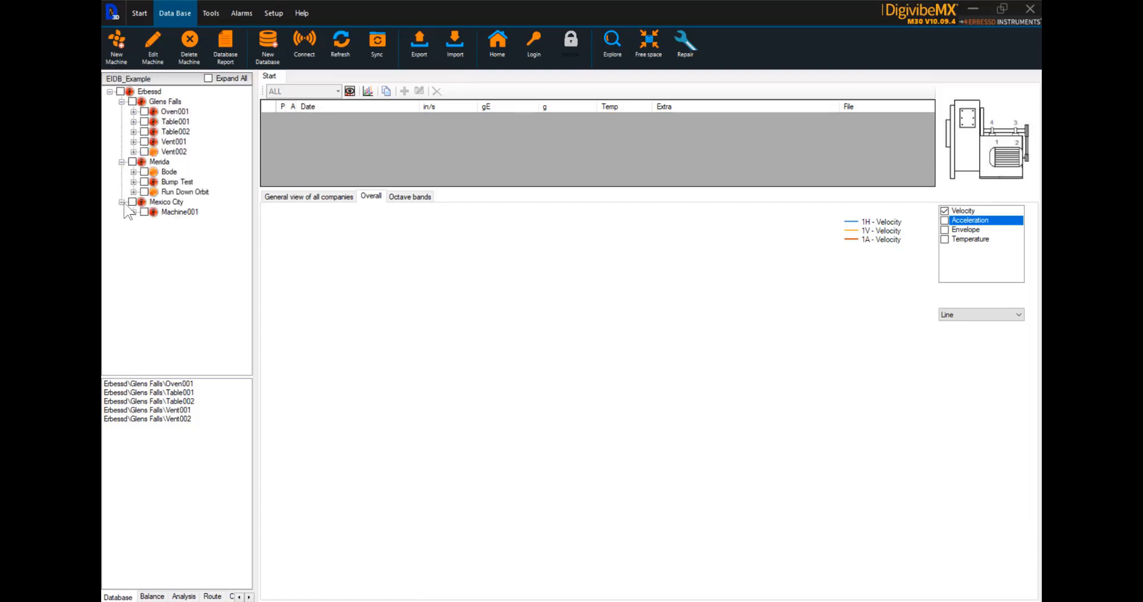
{"action": "left_click", "coordinate": [134, 111]}
{"action": "left_click", "coordinate": [167, 122]}
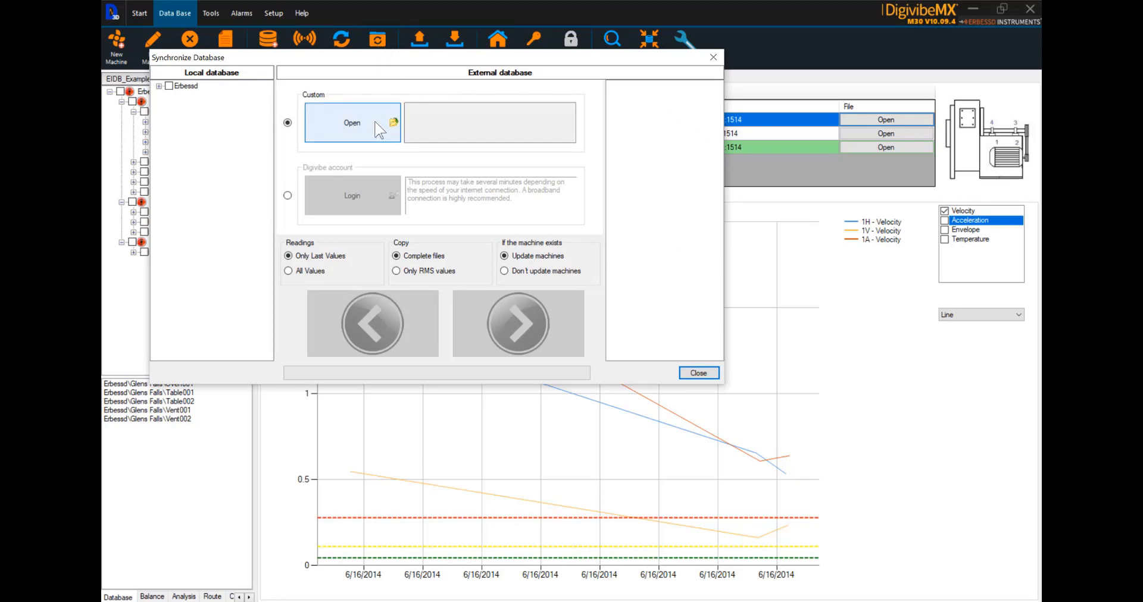
Step: In database synchronization, examine the local machines under Glens Falls, Merida and Mexico City, and collapse the three areas again
{"action": "left_click", "coordinate": [158, 85]}
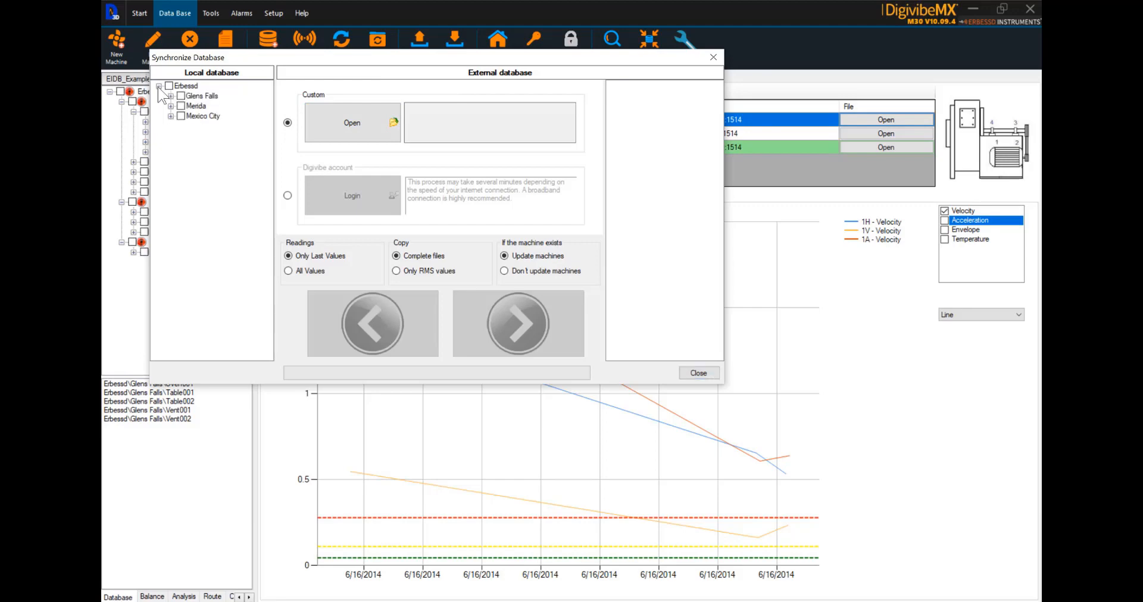
{"action": "left_click", "coordinate": [171, 96]}
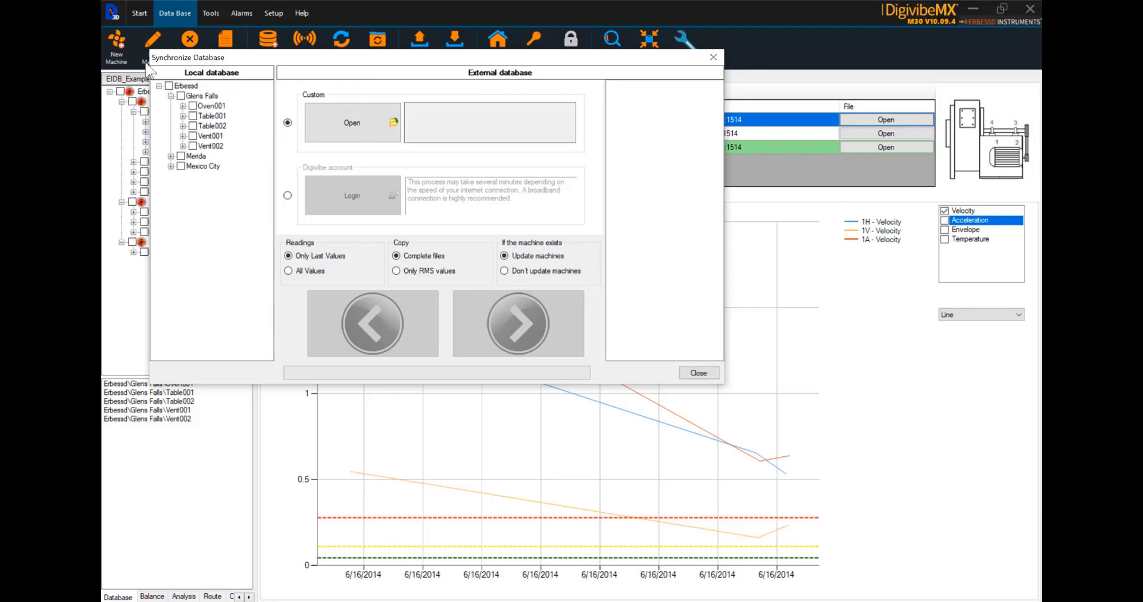
{"action": "left_click", "coordinate": [171, 156]}
{"action": "left_click", "coordinate": [171, 197]}
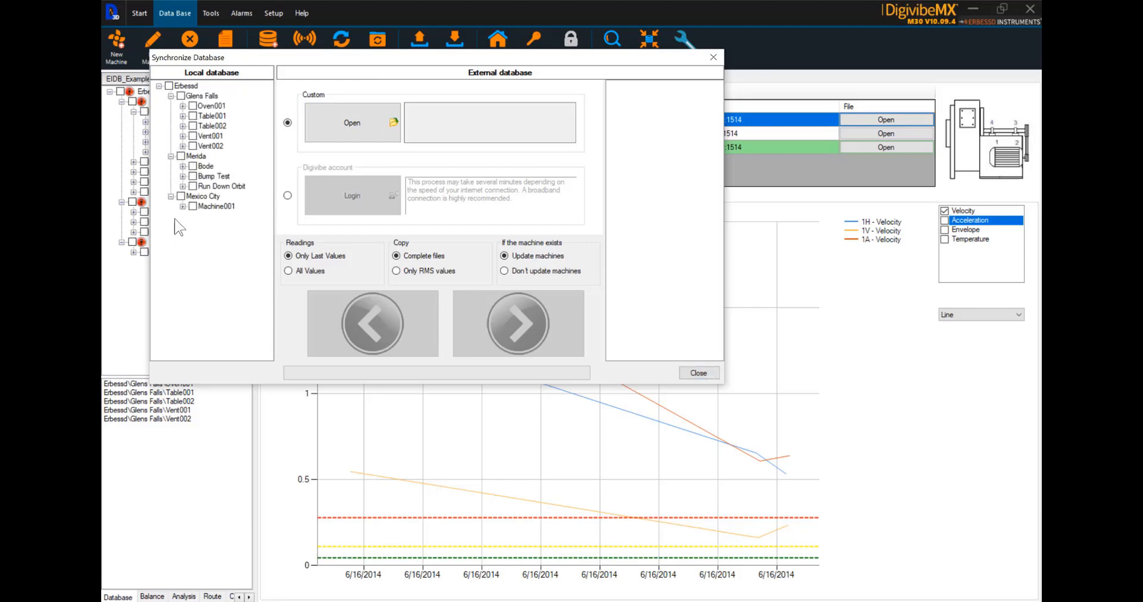
{"action": "left_click", "coordinate": [171, 196]}
{"action": "left_click", "coordinate": [171, 156]}
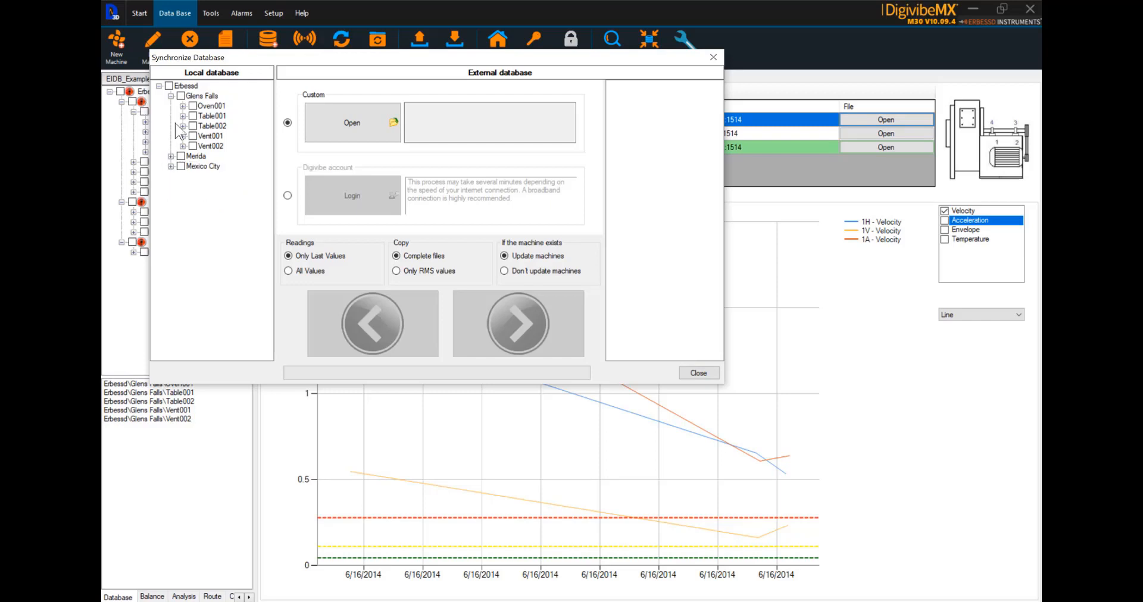
{"action": "left_click", "coordinate": [171, 95]}
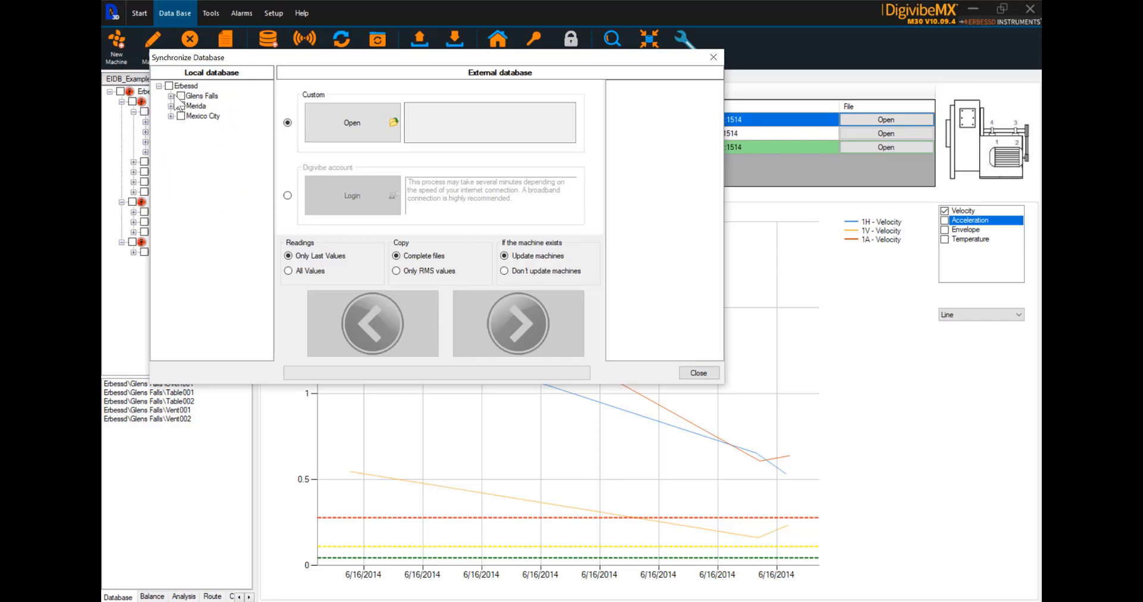
Step: Load the local SQLCe database IrvingDC from the Database folder as the custom external database for synchronization
{"action": "left_click", "coordinate": [367, 127]}
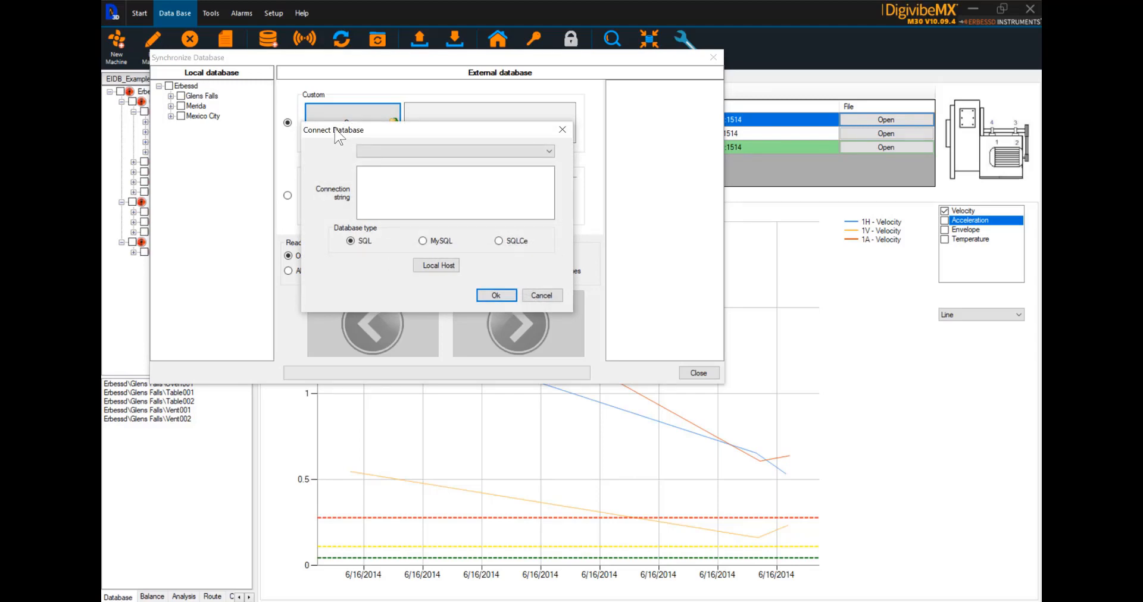
{"action": "left_click", "coordinate": [498, 241]}
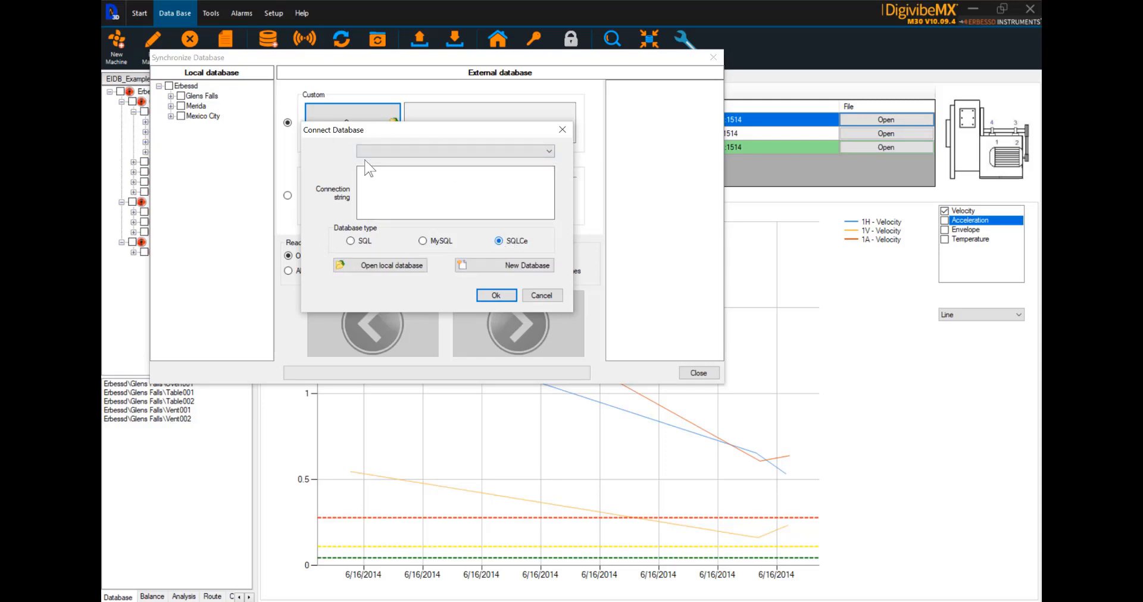
{"action": "left_click", "coordinate": [373, 269]}
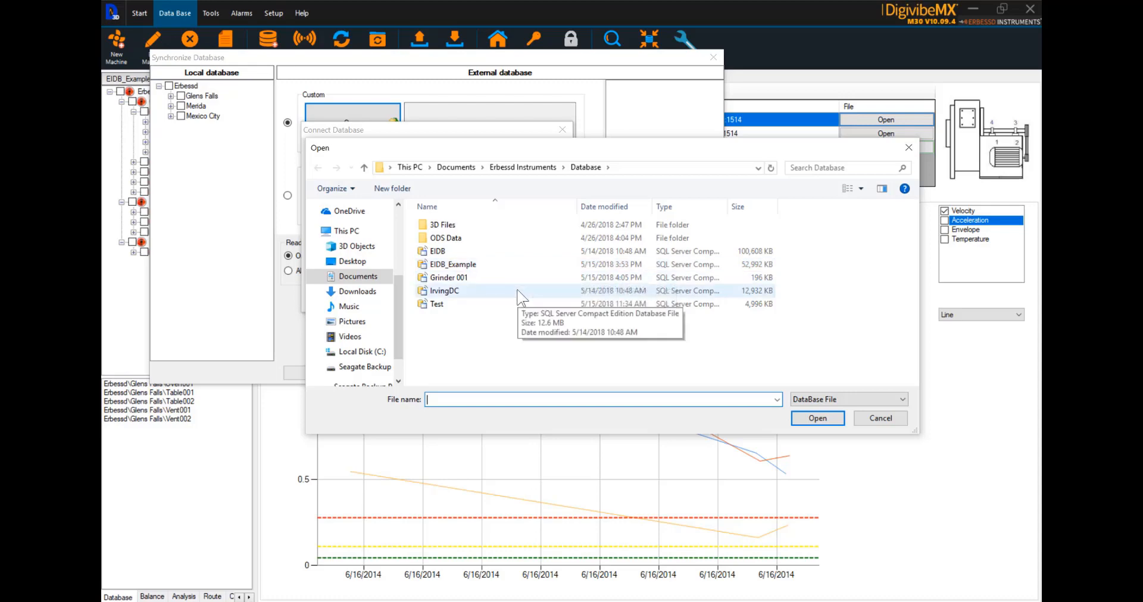
{"action": "left_click", "coordinate": [518, 292]}
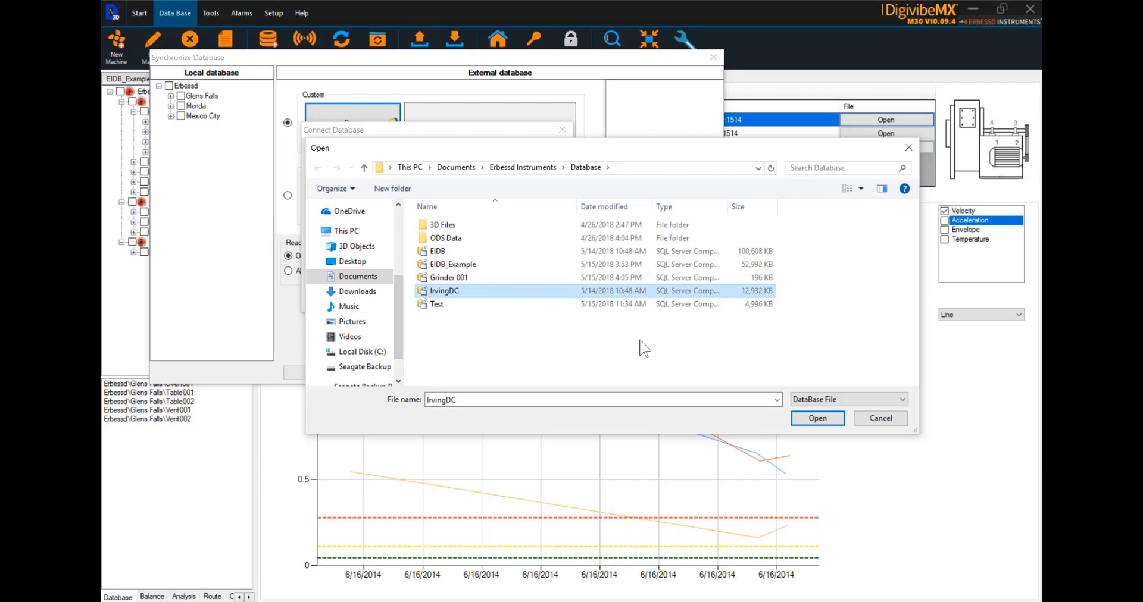
{"action": "left_click", "coordinate": [825, 424]}
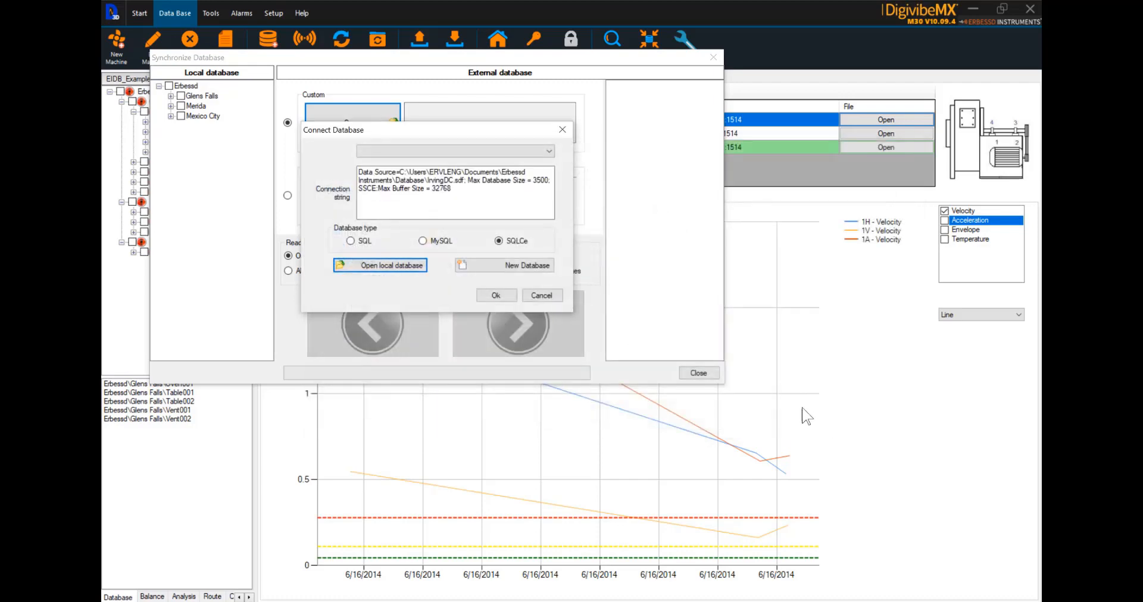
{"action": "left_click", "coordinate": [496, 298]}
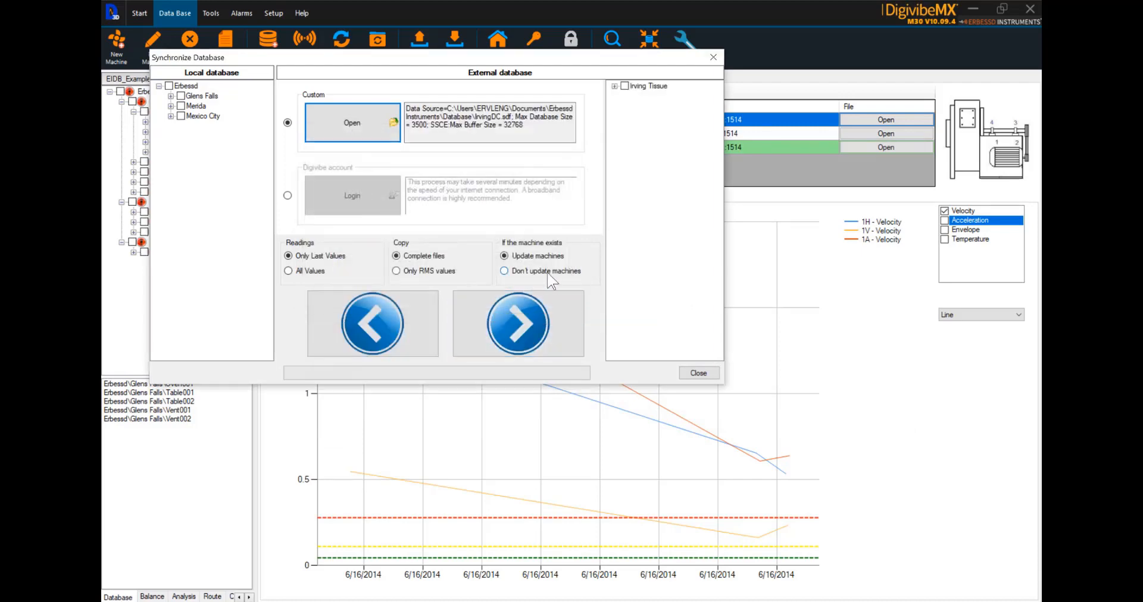
Step: Set the synchronization to All Values and Don't update machines, and select all of Irving Tissue down to machine DC1
{"action": "left_click", "coordinate": [614, 86]}
{"action": "left_click", "coordinate": [626, 96]}
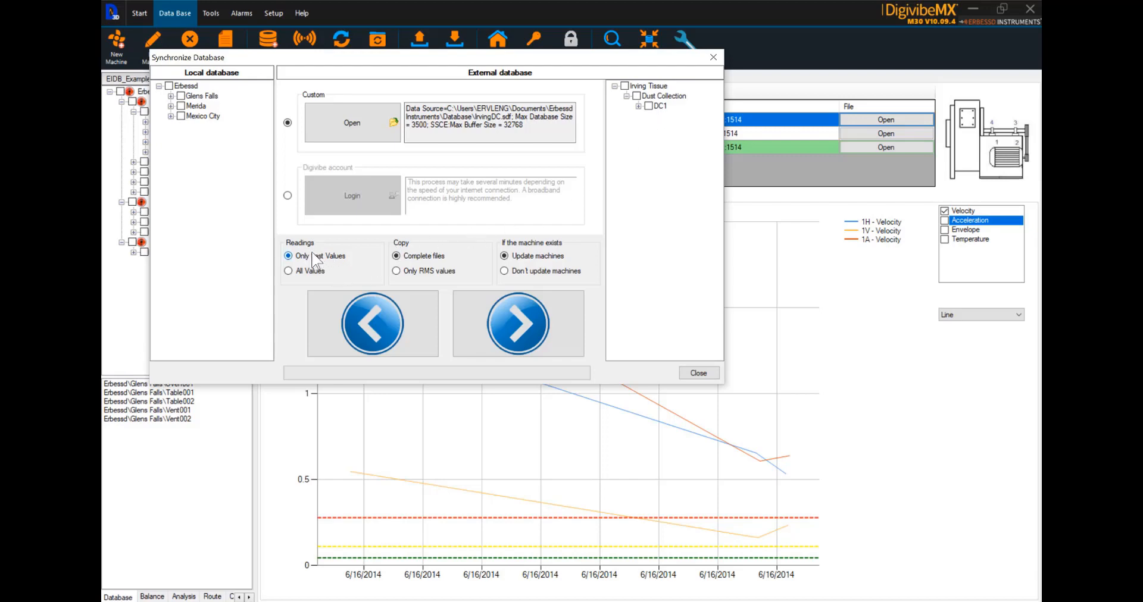
{"action": "left_click", "coordinate": [288, 271]}
{"action": "left_click", "coordinate": [504, 271]}
{"action": "left_click", "coordinate": [624, 86]}
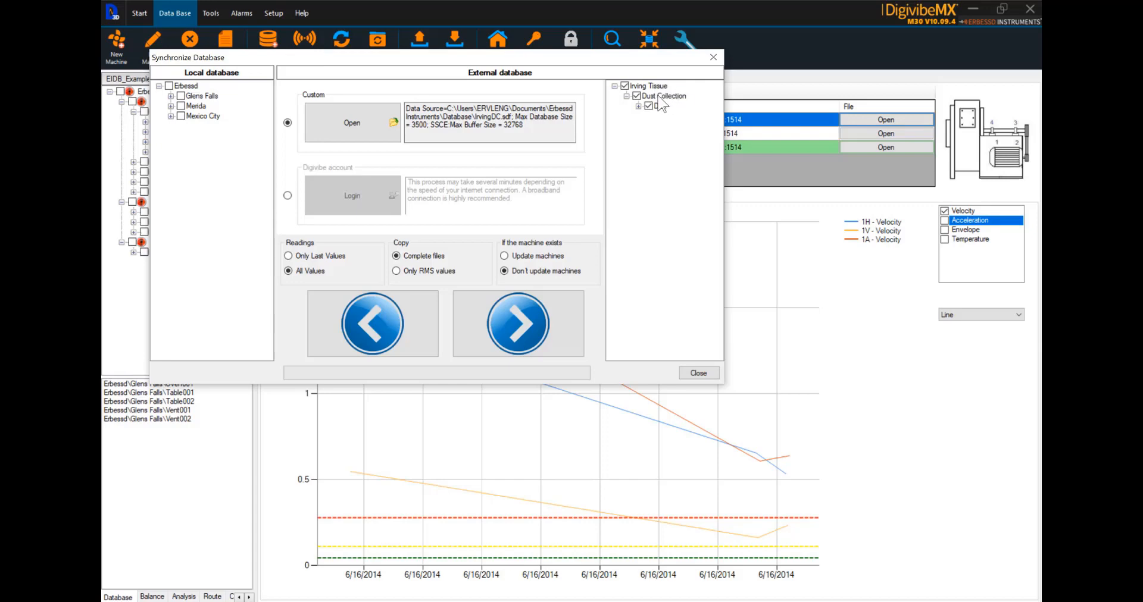
Step: Synchronize the selected Irving Tissue machines from the external database into the local database, accepting the notices
{"action": "left_click", "coordinate": [359, 324]}
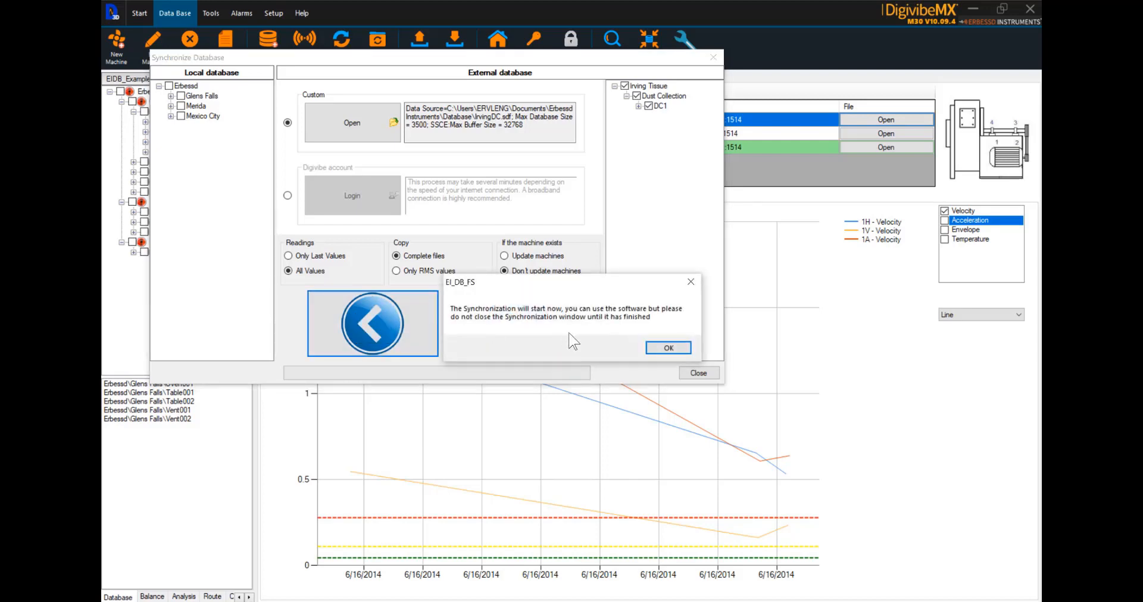
{"action": "left_click", "coordinate": [667, 349]}
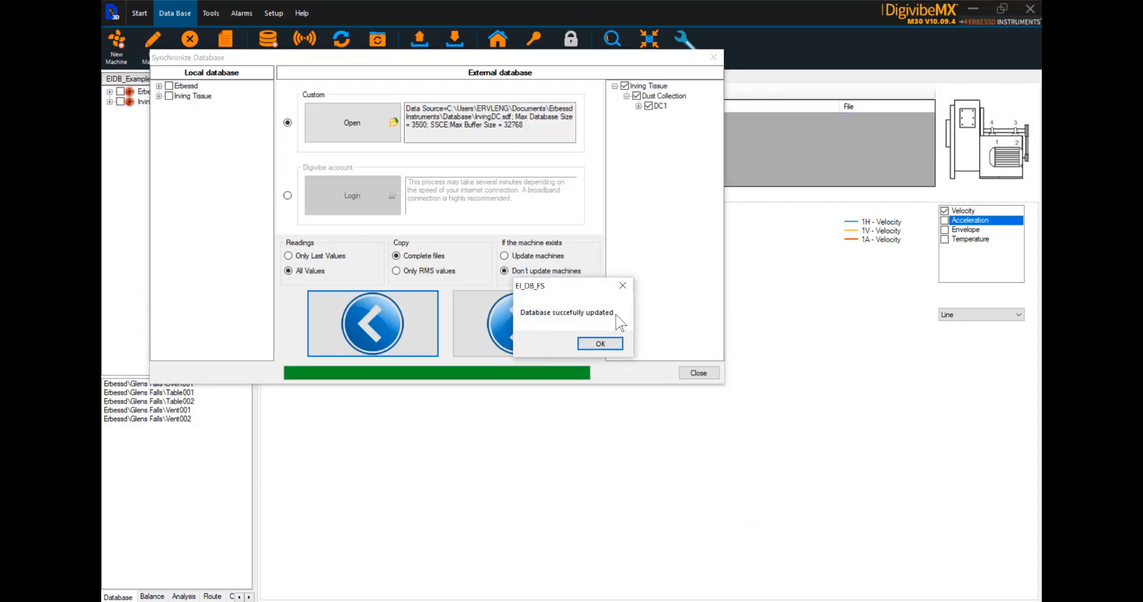
{"action": "left_click", "coordinate": [614, 347]}
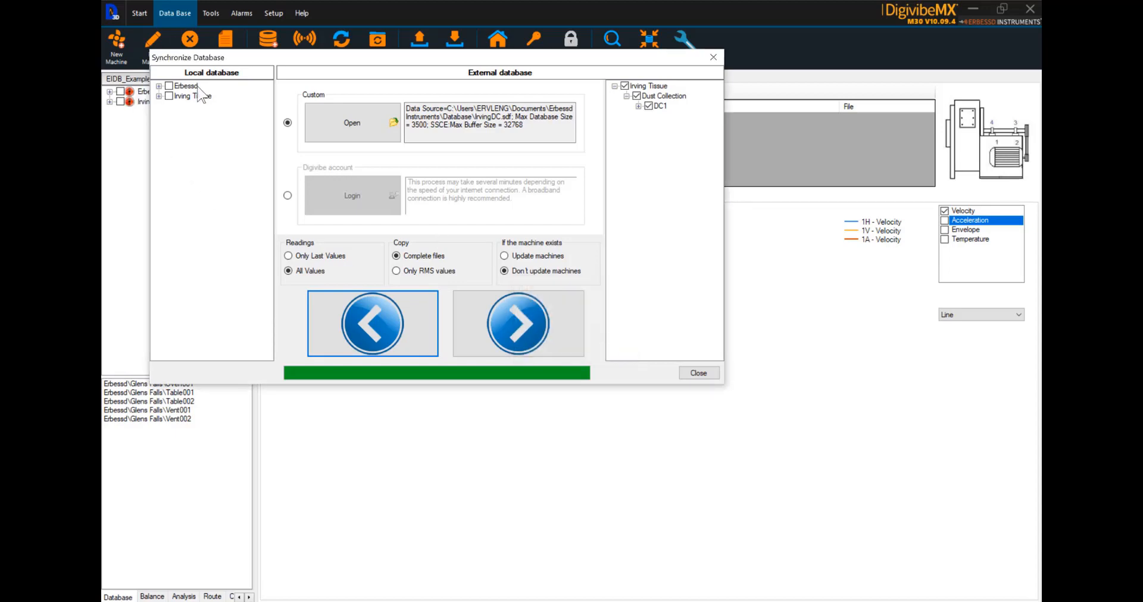
Step: Expand Erbessd, Irving Tissue and Dust Collection in the local database to check the copied machine, and close the synchronization window
{"action": "left_click", "coordinate": [158, 86]}
{"action": "left_click", "coordinate": [158, 126]}
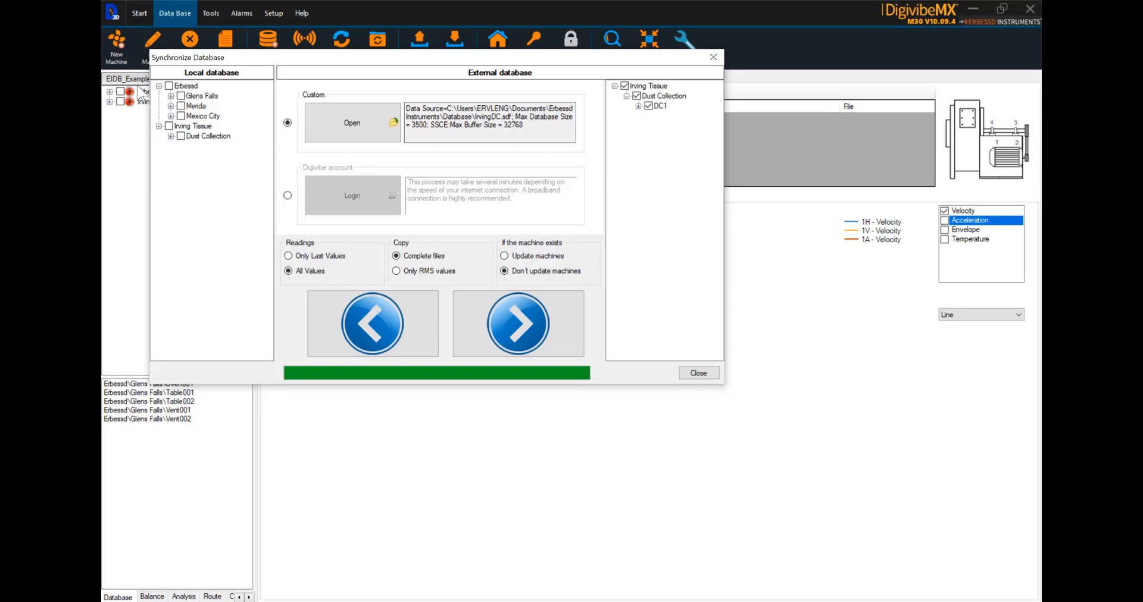
{"action": "left_click", "coordinate": [171, 137]}
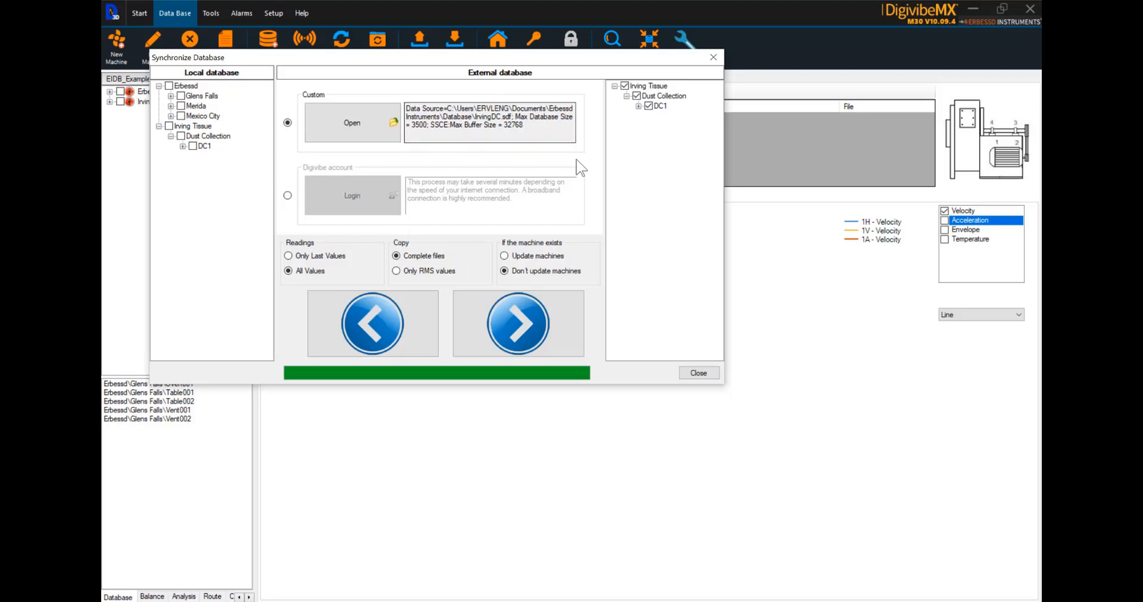
{"action": "left_click", "coordinate": [699, 373]}
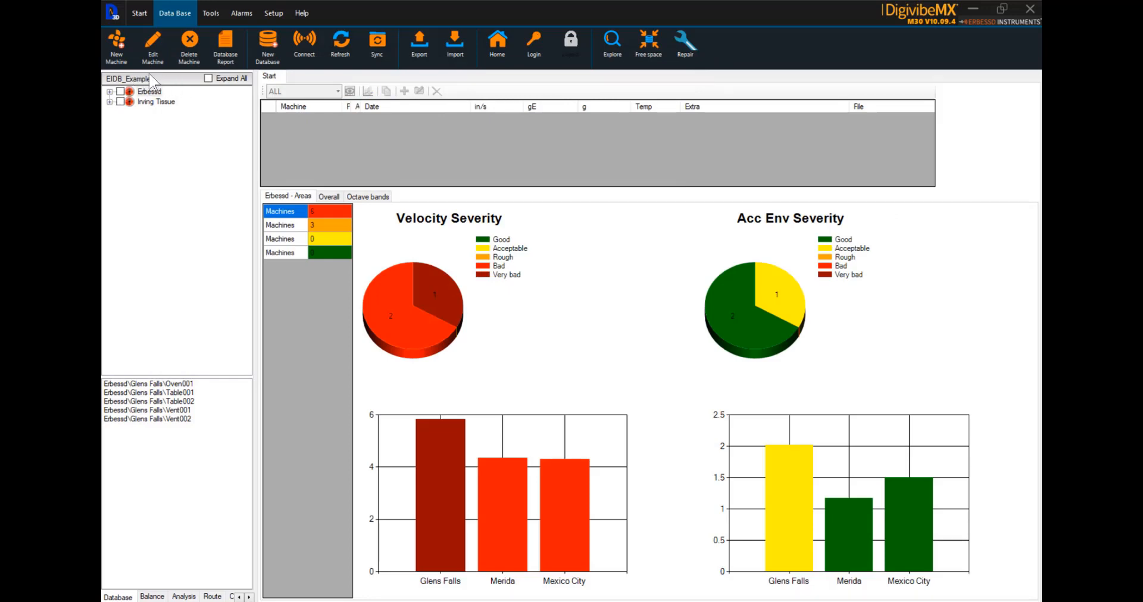
Step: Expand Erbessd and Irving Tissue down to machine DC1, and view the recorded measurements of its point 1
{"action": "left_click", "coordinate": [109, 91]}
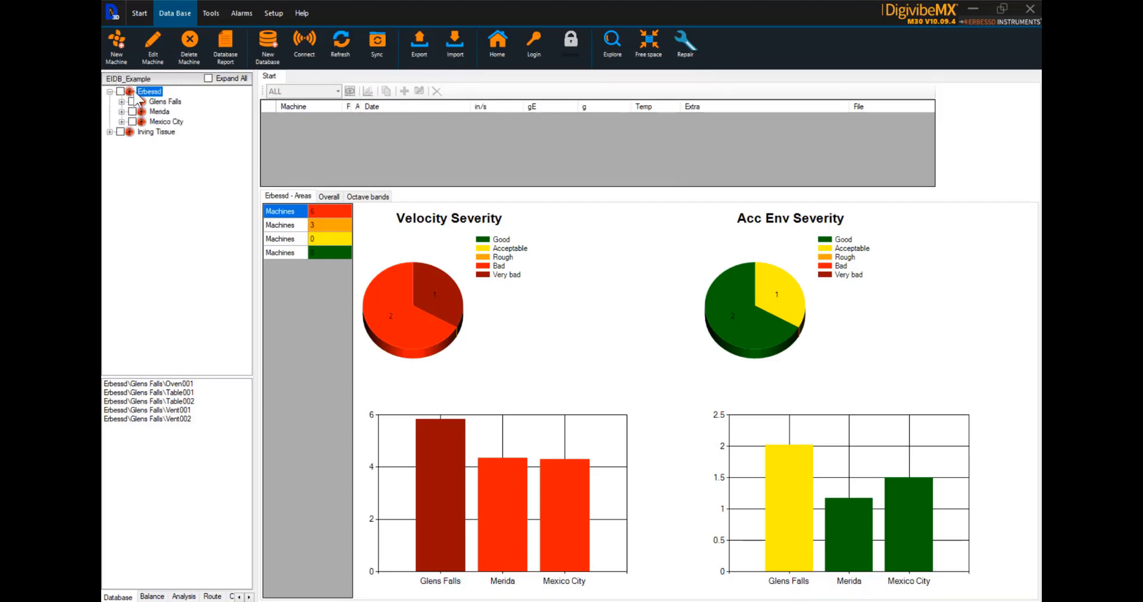
{"action": "left_click", "coordinate": [109, 132]}
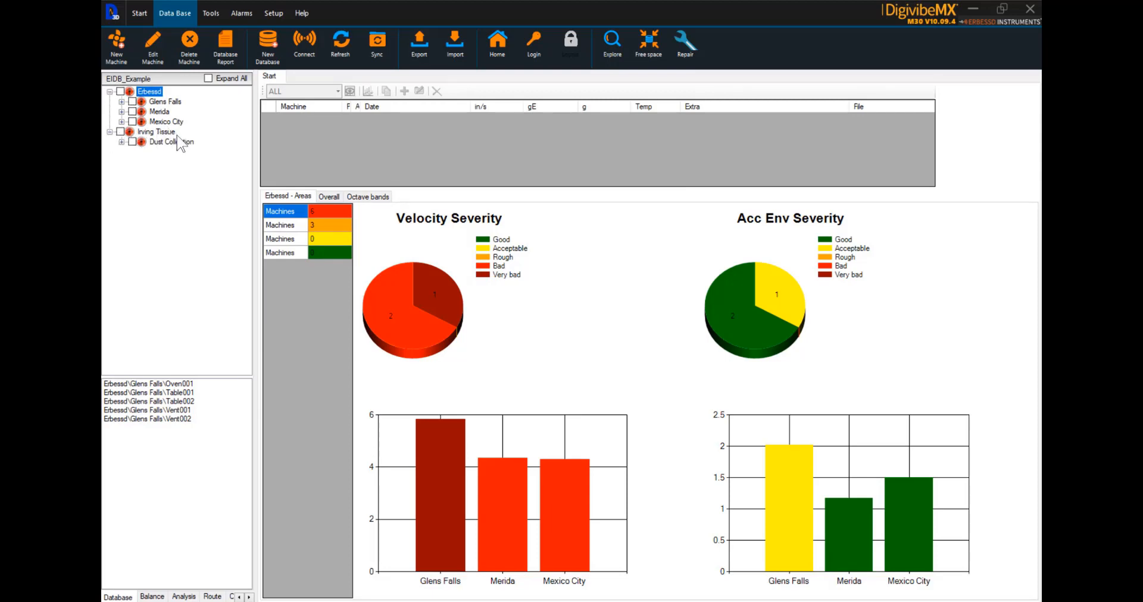
{"action": "left_click", "coordinate": [121, 142]}
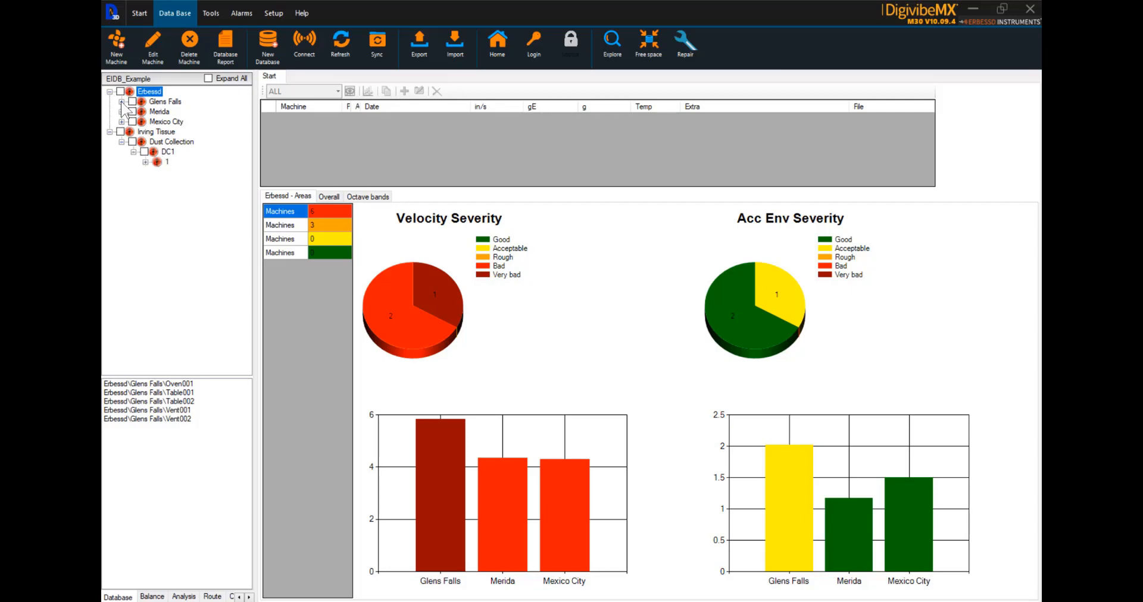
{"action": "left_click", "coordinate": [167, 162]}
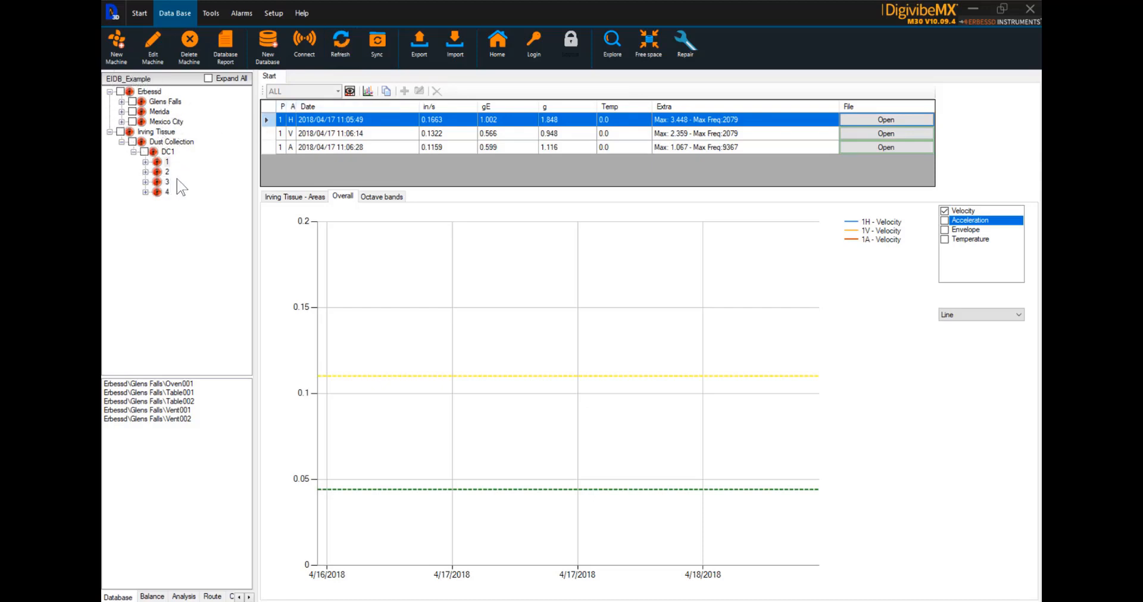
Step: Refresh the database and expand Erbessd's Glens Falls area and Irving Tissue's Dust Collection area to show their machines
{"action": "left_click", "coordinate": [343, 41]}
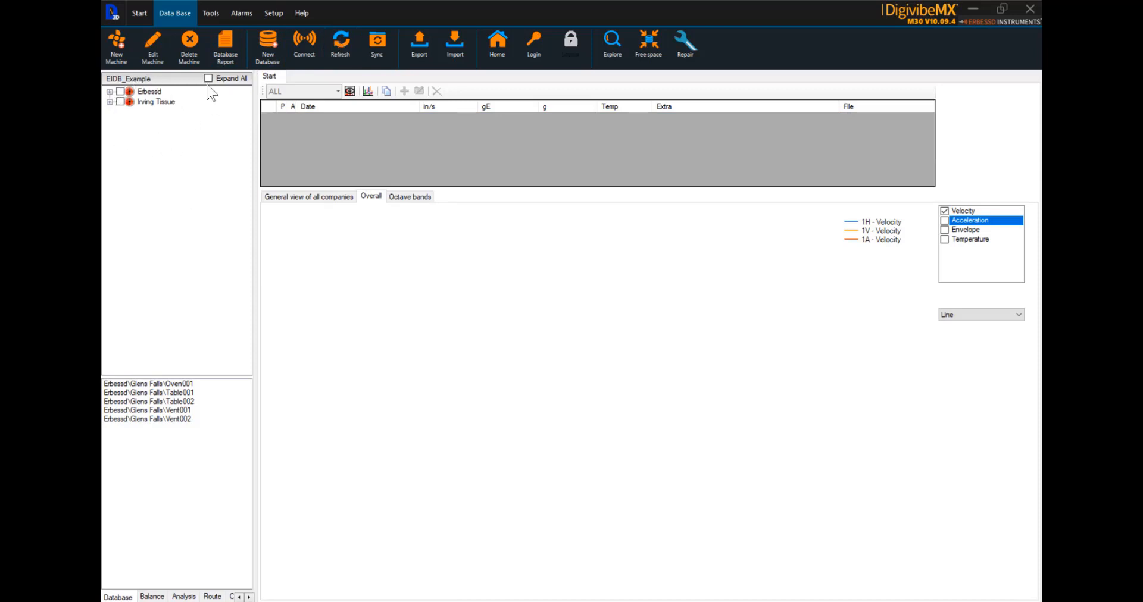
{"action": "left_click", "coordinate": [109, 92]}
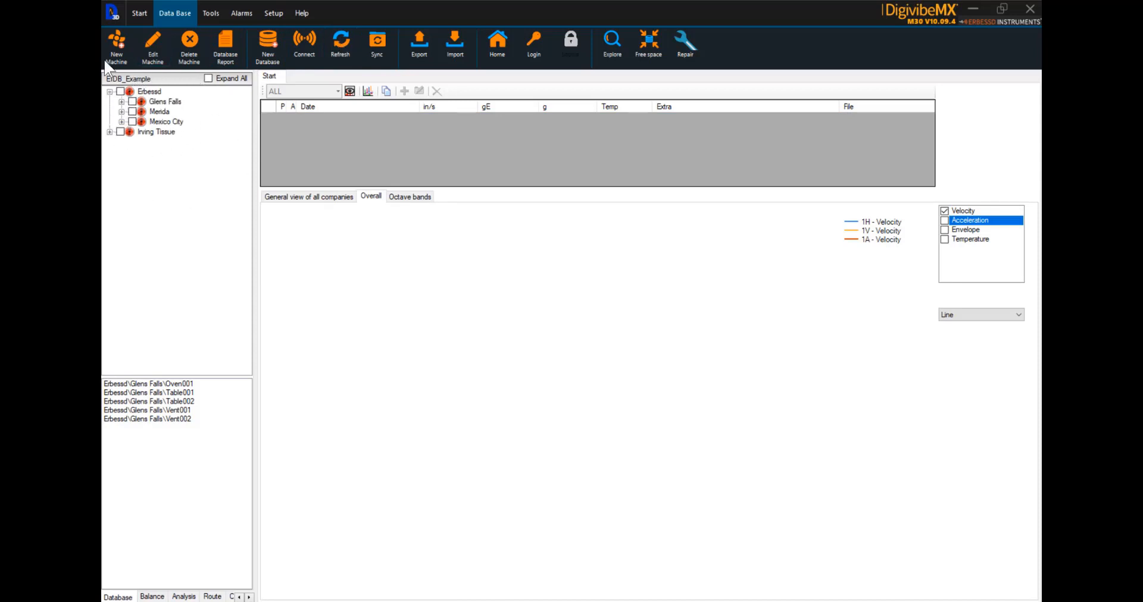
{"action": "left_click", "coordinate": [110, 132]}
{"action": "left_click", "coordinate": [121, 102]}
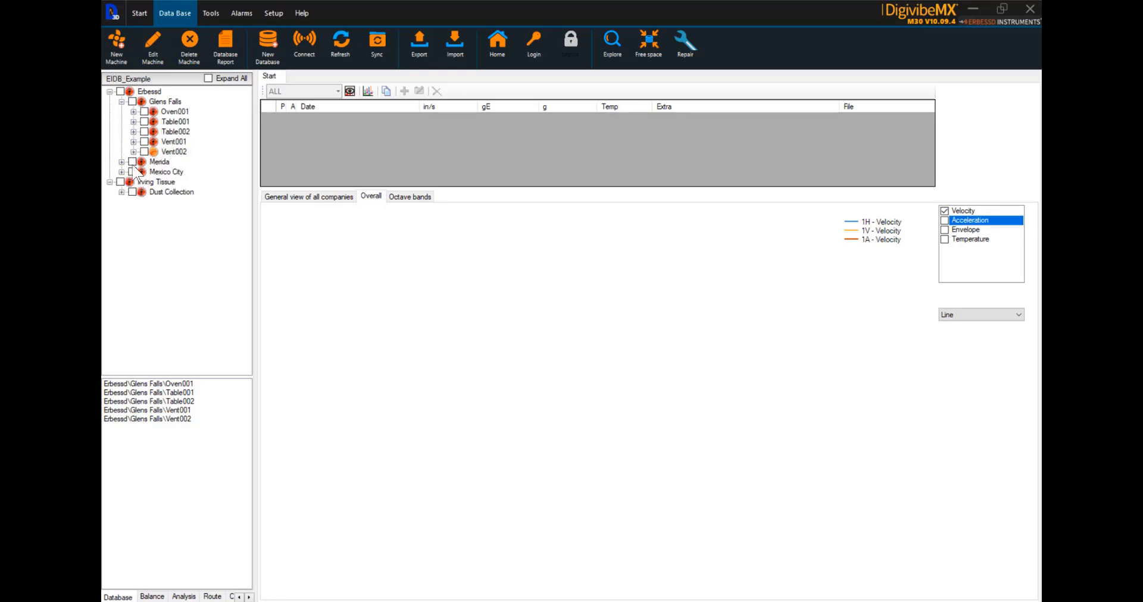
{"action": "left_click", "coordinate": [122, 193]}
Step: Select Oven001, Table001 and Table002 in Glens Falls, clear the area's selection, and reselect only Oven001
{"action": "left_click", "coordinate": [144, 112]}
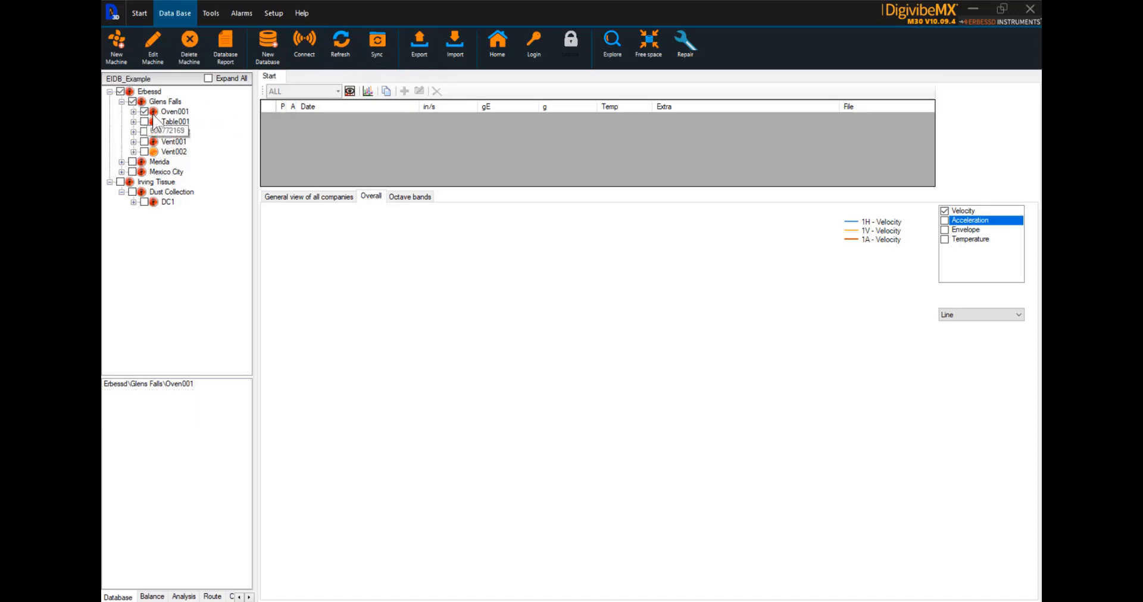
{"action": "left_click", "coordinate": [144, 122]}
{"action": "left_click", "coordinate": [144, 131]}
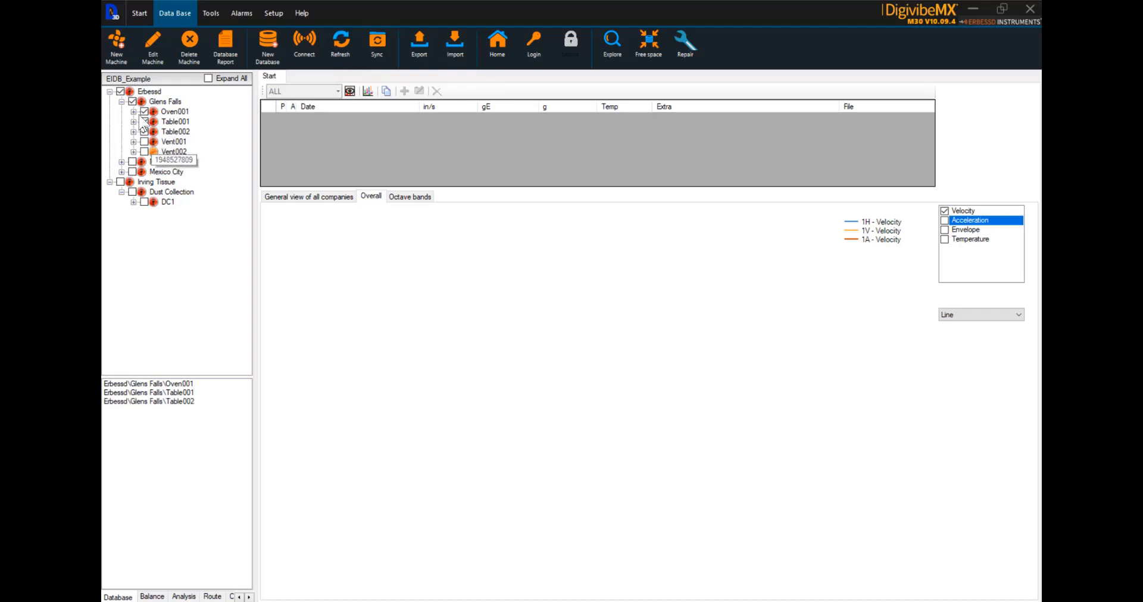
{"action": "left_click", "coordinate": [132, 101]}
{"action": "left_click", "coordinate": [145, 112]}
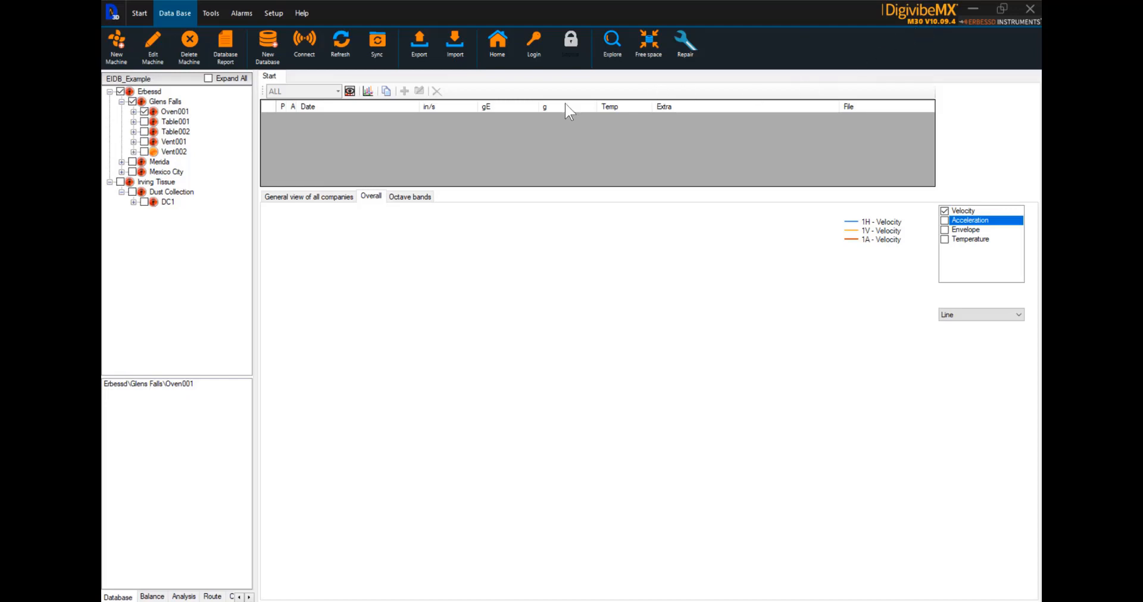
Step: Return to the home database and expand Erbessd and Irving Tissue to show their areas
{"action": "left_click", "coordinate": [497, 40]}
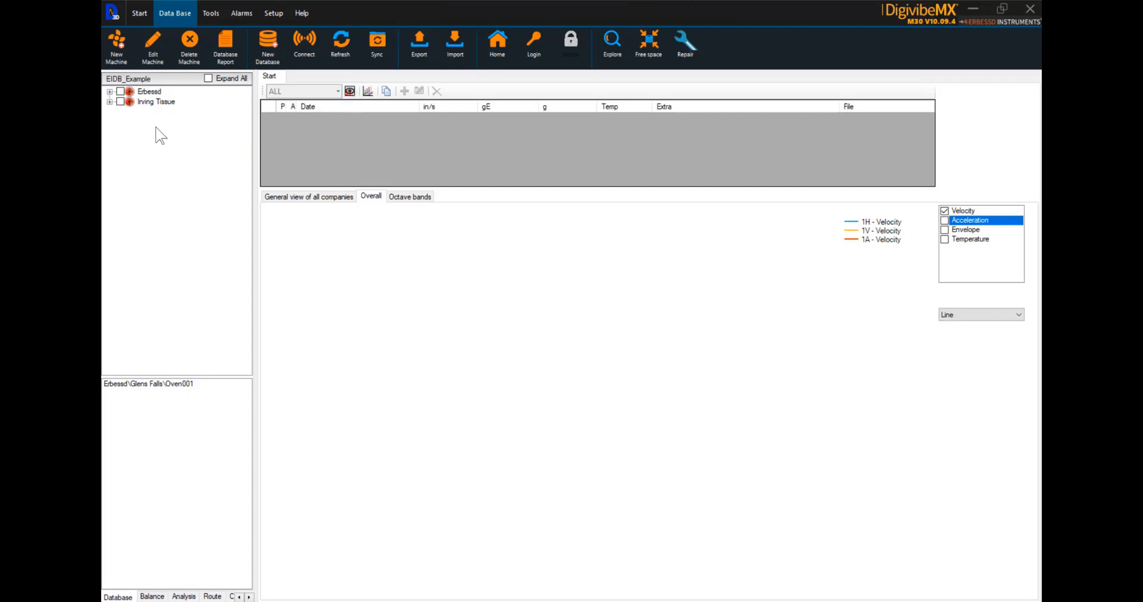
{"action": "left_click", "coordinate": [109, 92]}
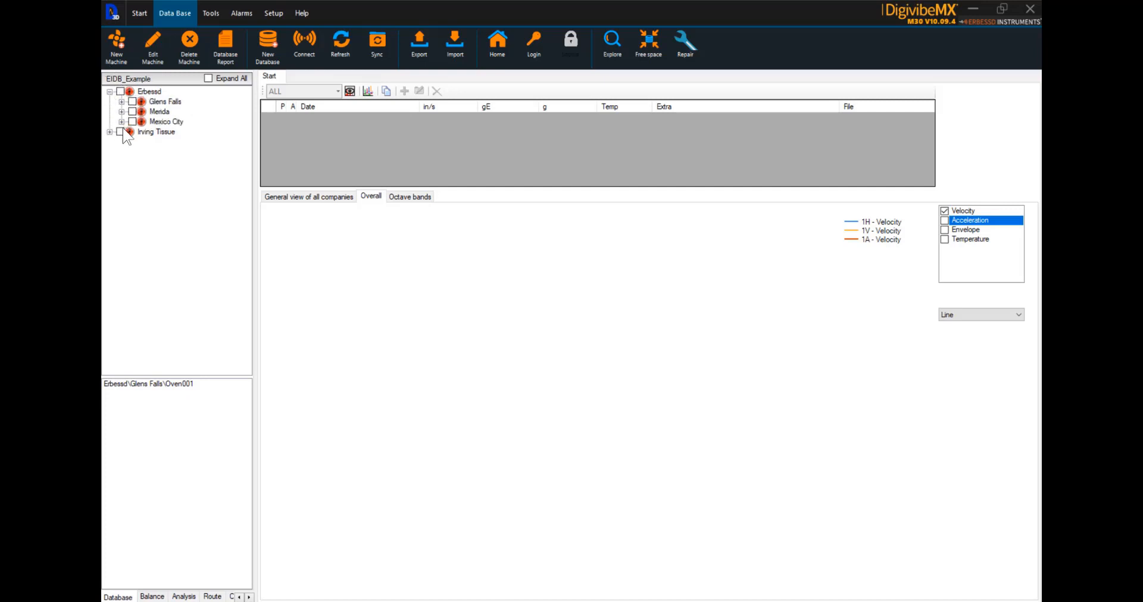
{"action": "left_click", "coordinate": [110, 131]}
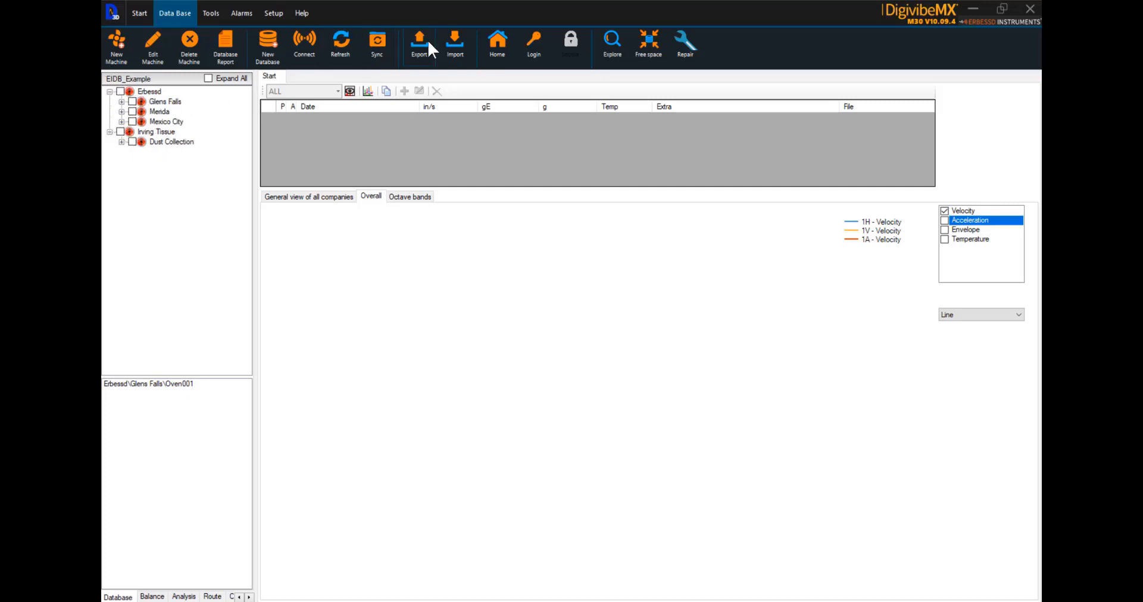